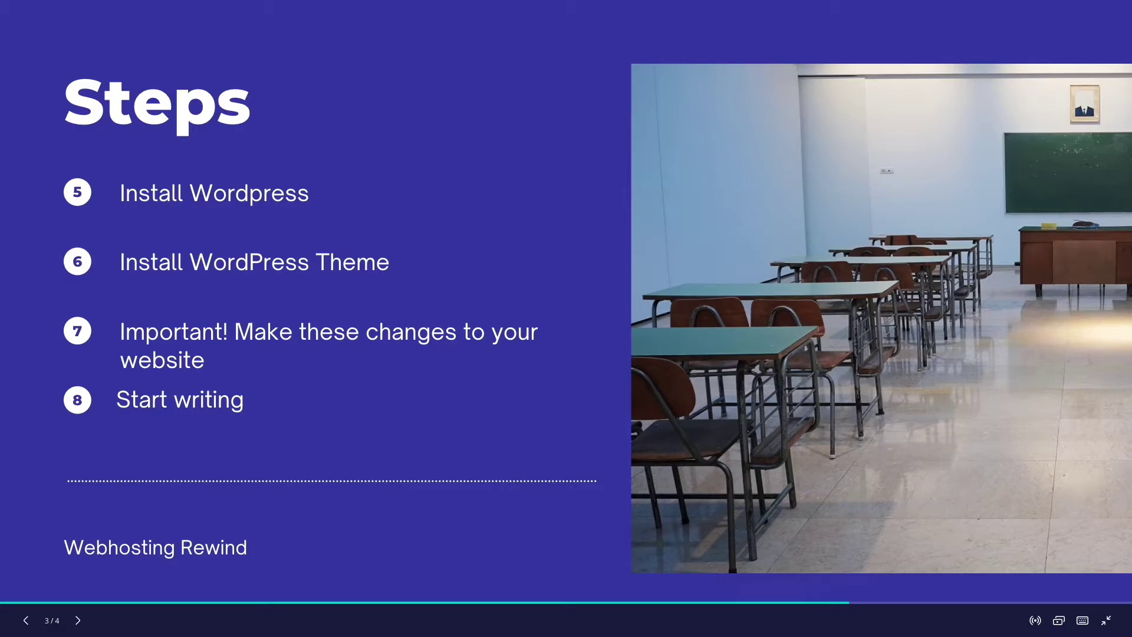
Step: Advance to slide 4, exit the slideshow, and switch to the TeachThought site
{"action": "key", "text": "Right"}
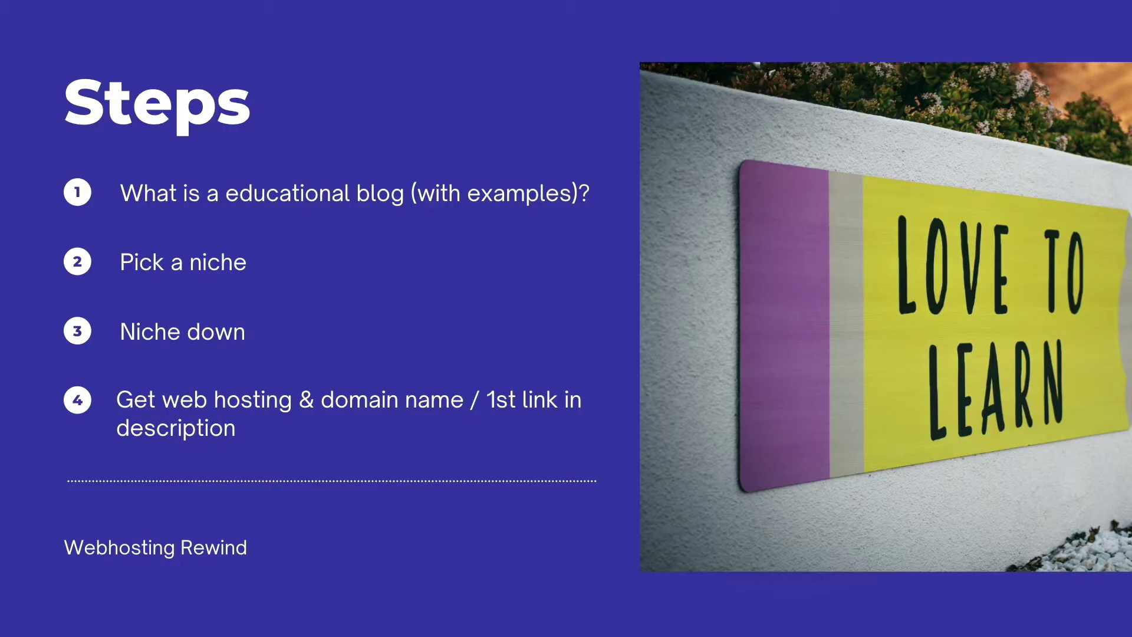
{"action": "key", "text": "Escape"}
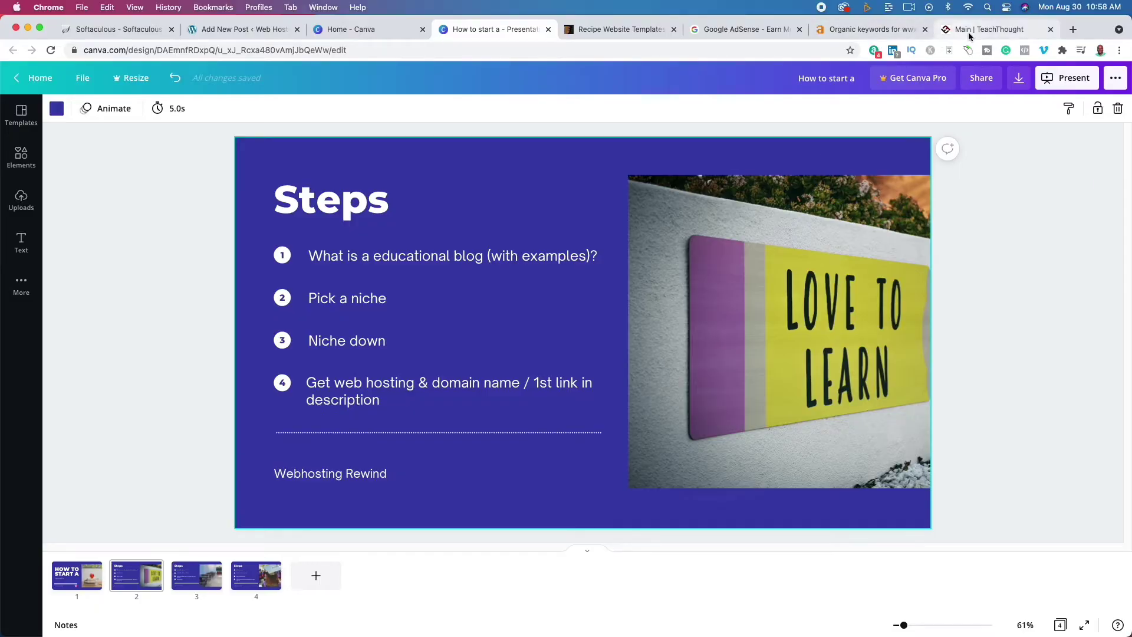
{"action": "left_click", "coordinate": [969, 31]}
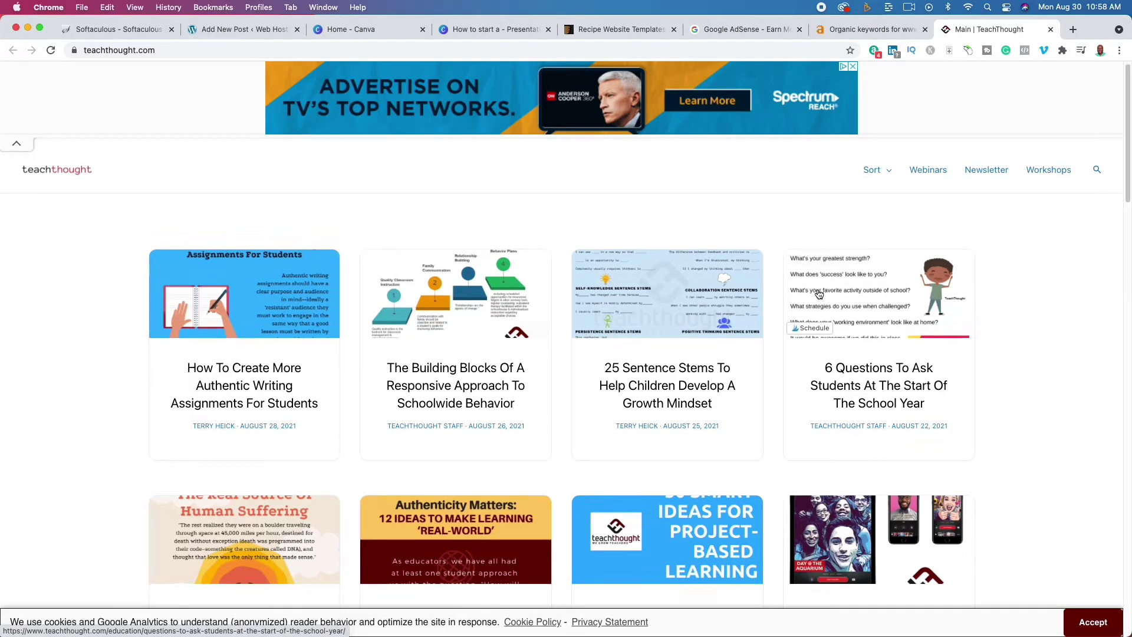
Step: Browse TeachThought's recent posts, then select the teachthought.com address in the address bar
{"action": "scroll", "coordinate": [943, 330], "scroll_direction": "down", "scroll_amount": 3}
{"action": "scroll", "coordinate": [1020, 334], "scroll_direction": "down", "scroll_amount": 6}
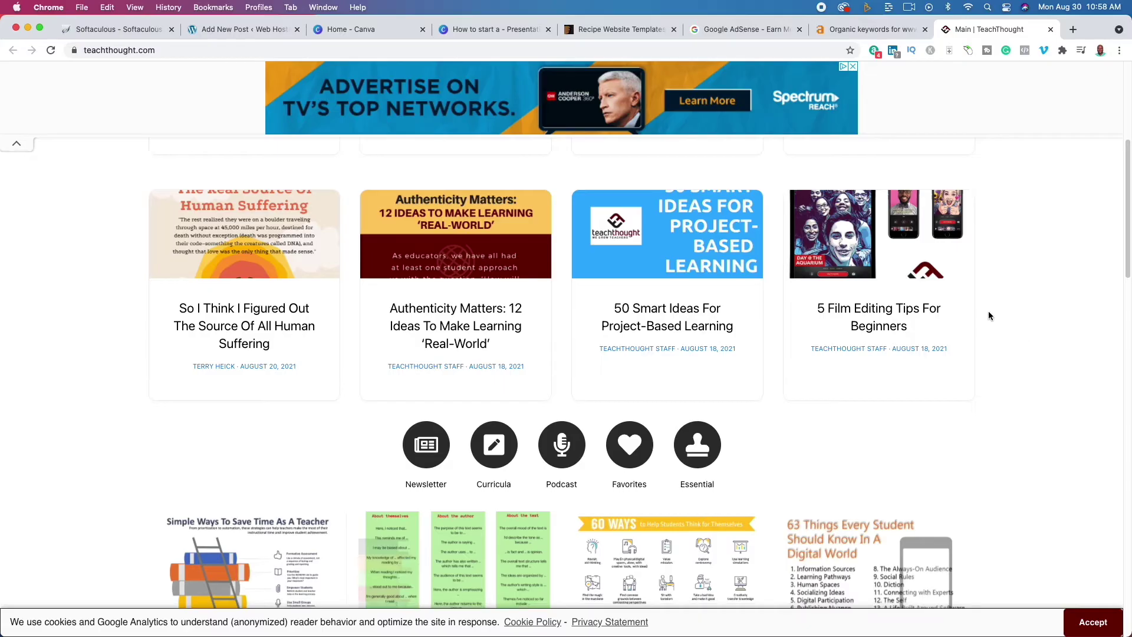
{"action": "scroll", "coordinate": [1009, 345], "scroll_direction": "down", "scroll_amount": 6}
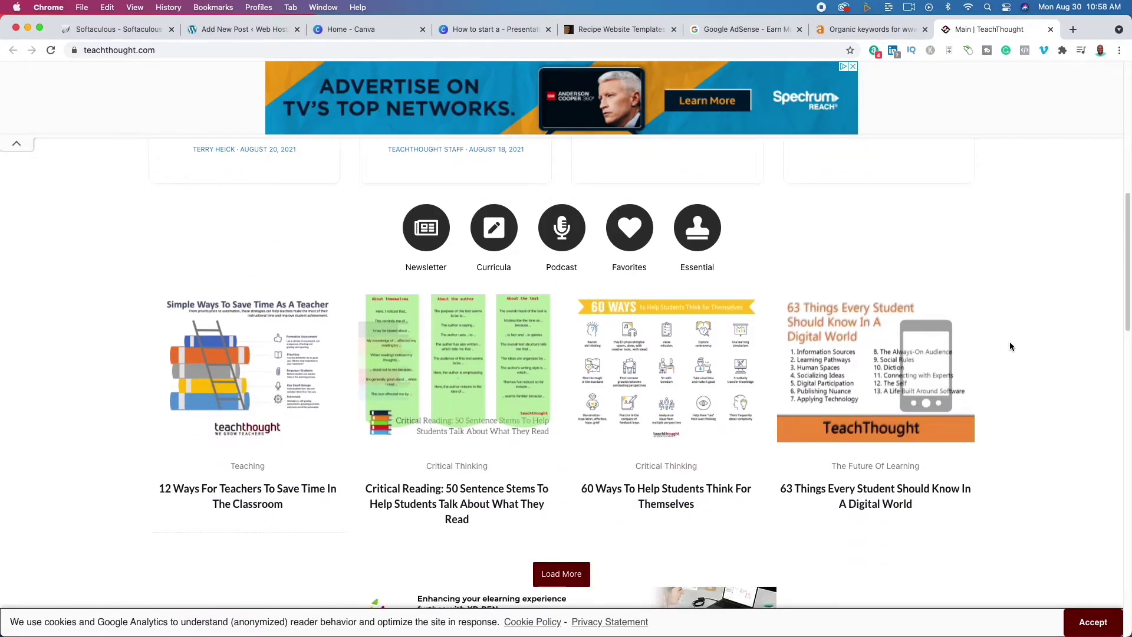
{"action": "scroll", "coordinate": [1009, 342], "scroll_direction": "down", "scroll_amount": 3}
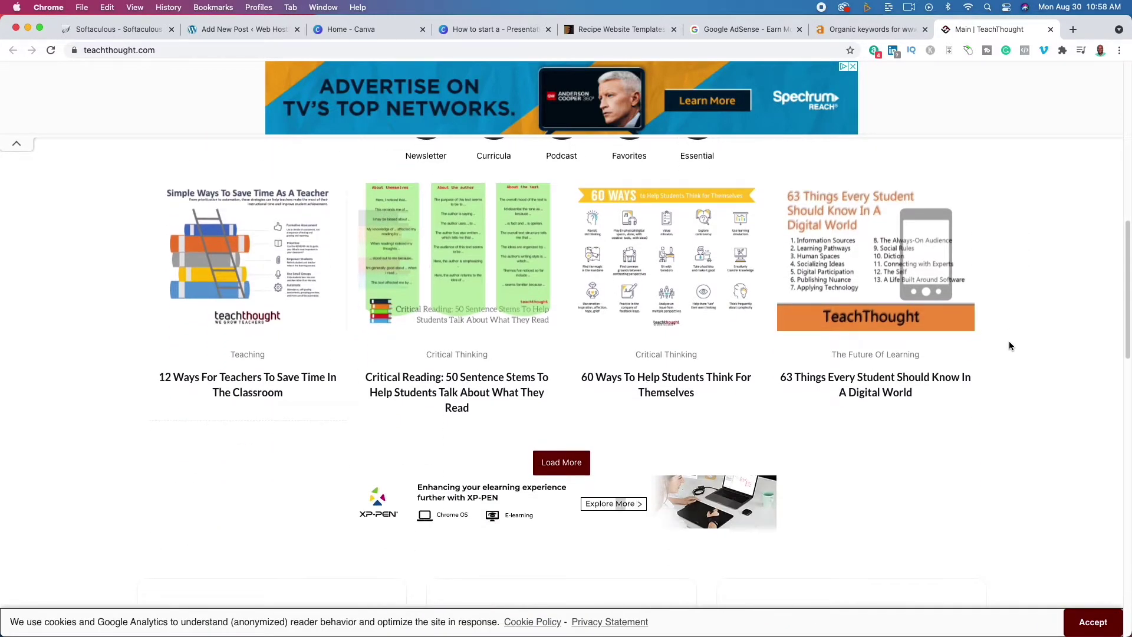
{"action": "scroll", "coordinate": [997, 360], "scroll_direction": "up", "scroll_amount": 4}
{"action": "scroll", "coordinate": [997, 357], "scroll_direction": "up", "scroll_amount": 10}
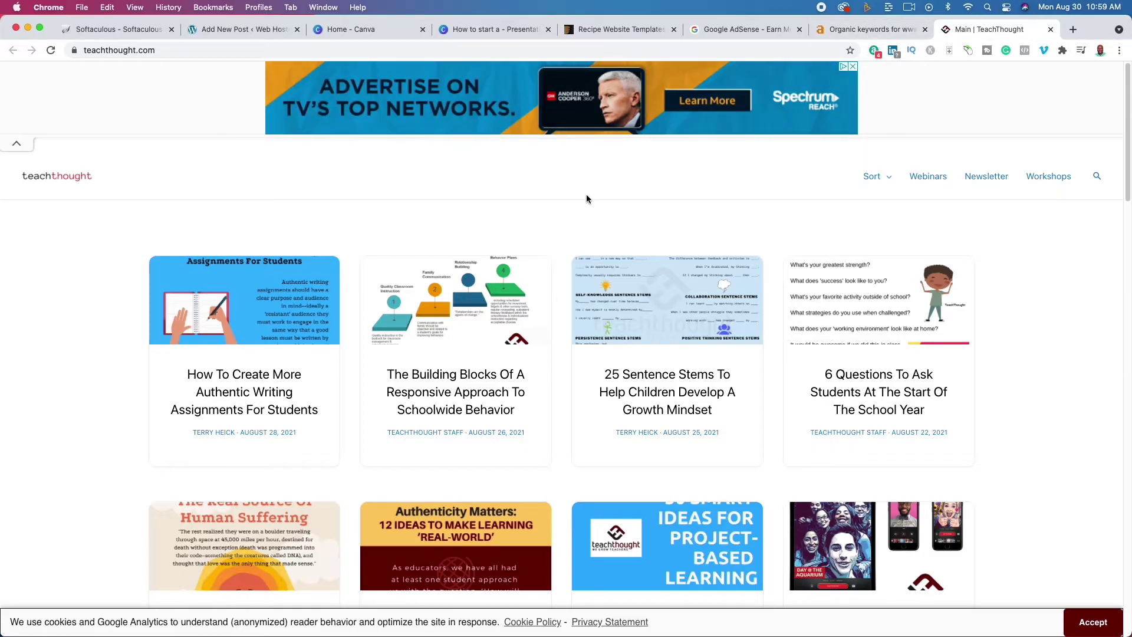
{"action": "left_click", "coordinate": [237, 45]}
{"action": "key", "text": "super+c"}
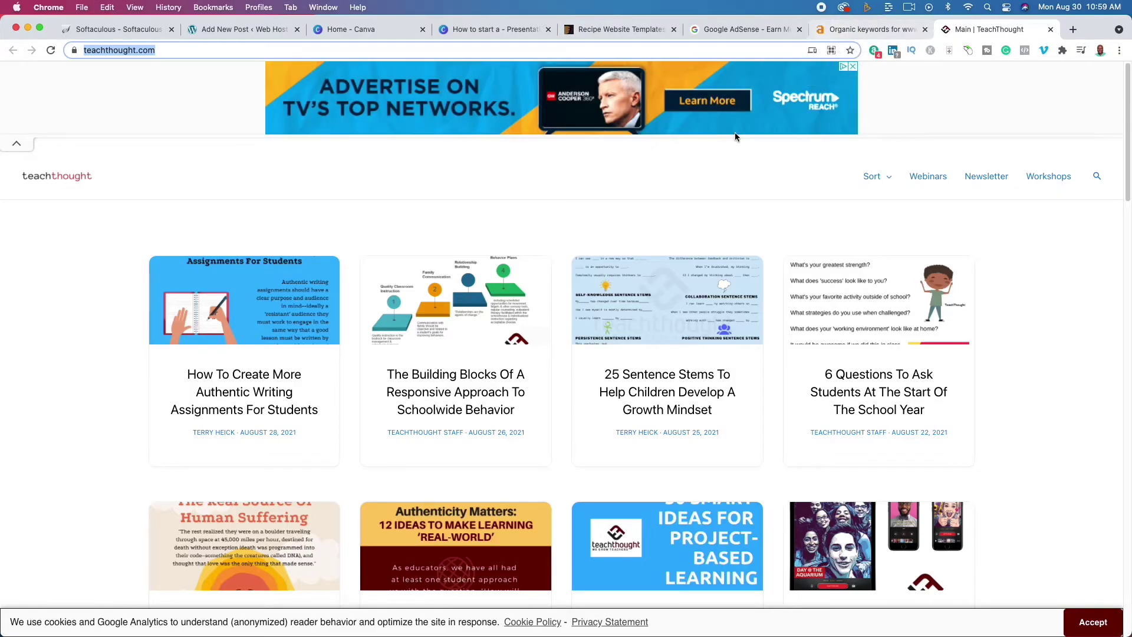
Step: Run the Ahrefs organic keywords report with teachthought.com as the target
{"action": "left_click", "coordinate": [864, 30]}
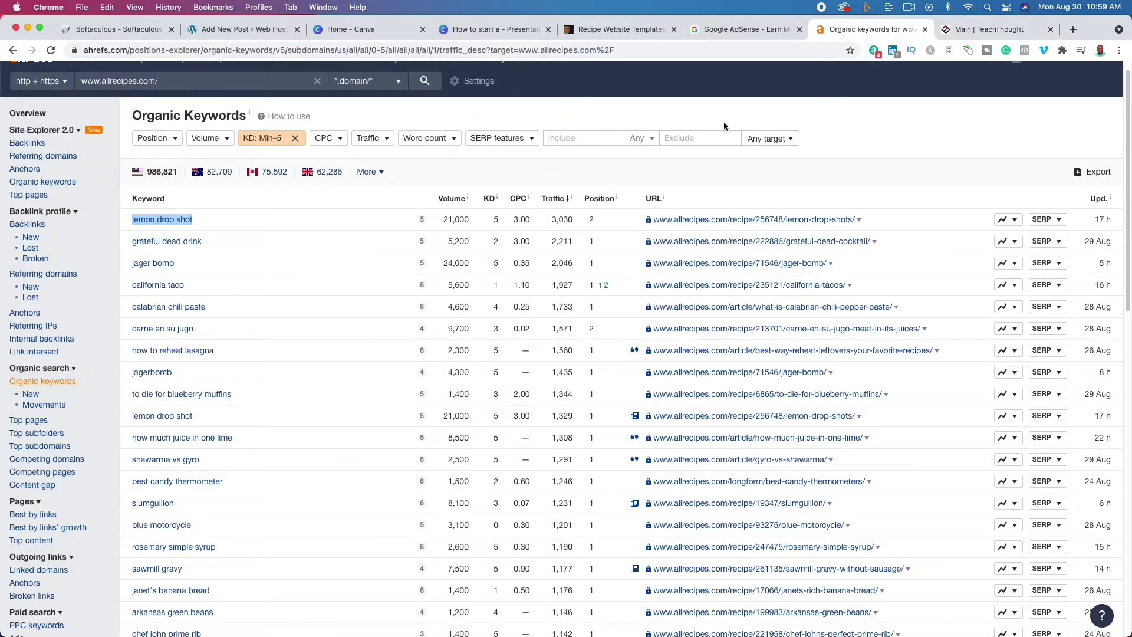
{"action": "triple_click", "coordinate": [214, 82]}
{"action": "key", "text": "super+v"}
{"action": "key", "text": "Return"}
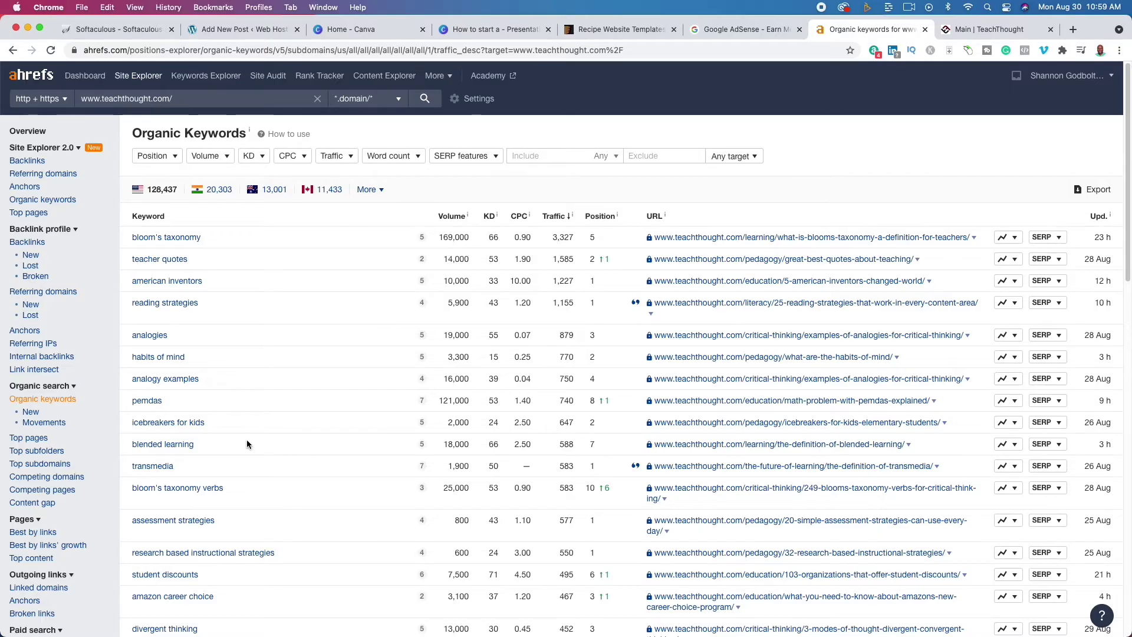
{"action": "scroll", "coordinate": [247, 443], "scroll_direction": "down", "scroll_amount": 5}
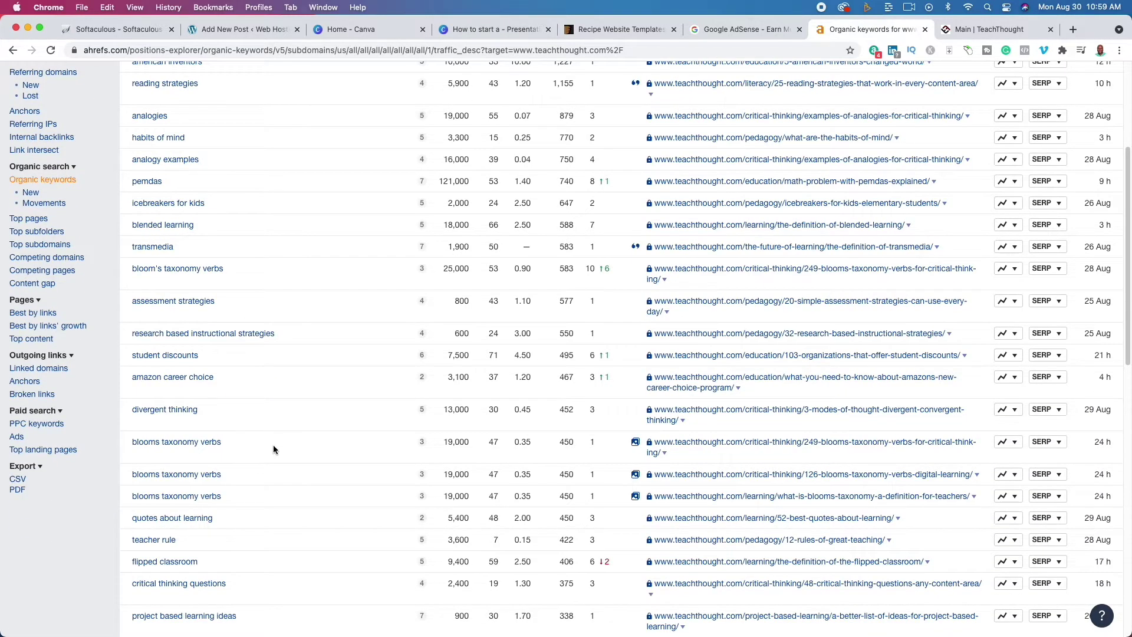
{"action": "scroll", "coordinate": [273, 450], "scroll_direction": "down", "scroll_amount": 1}
{"action": "scroll", "coordinate": [273, 449], "scroll_direction": "up", "scroll_amount": 5}
{"action": "scroll", "coordinate": [273, 449], "scroll_direction": "up", "scroll_amount": 1}
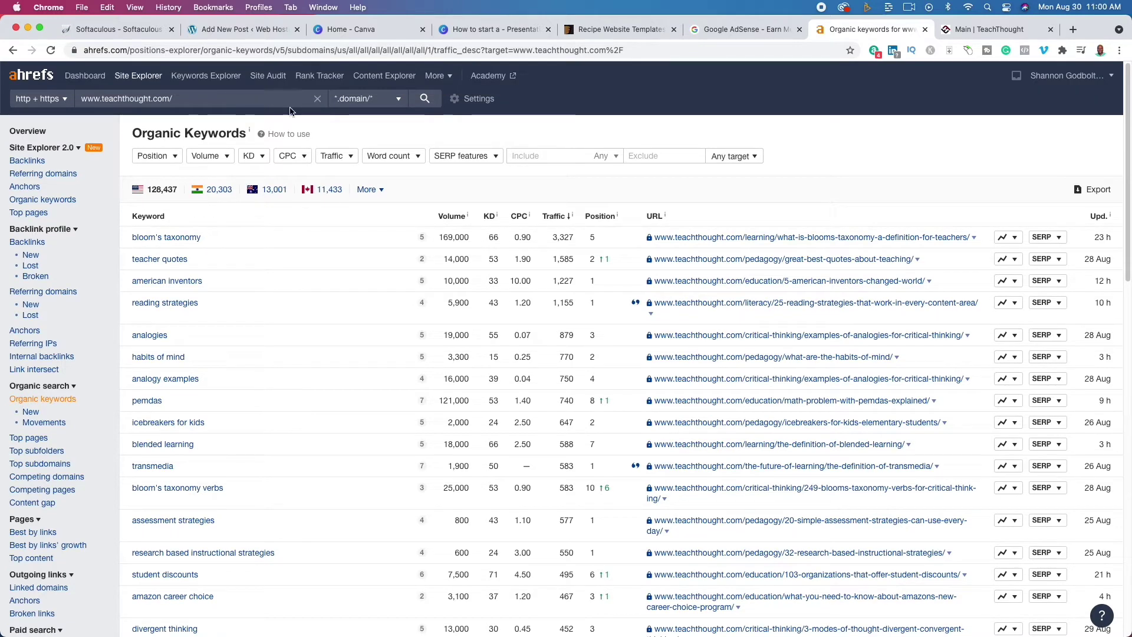
Step: Limit keyword difficulty to a maximum of 5, then return to the Canva slides
{"action": "left_click", "coordinate": [259, 157]}
{"action": "left_click", "coordinate": [288, 202]}
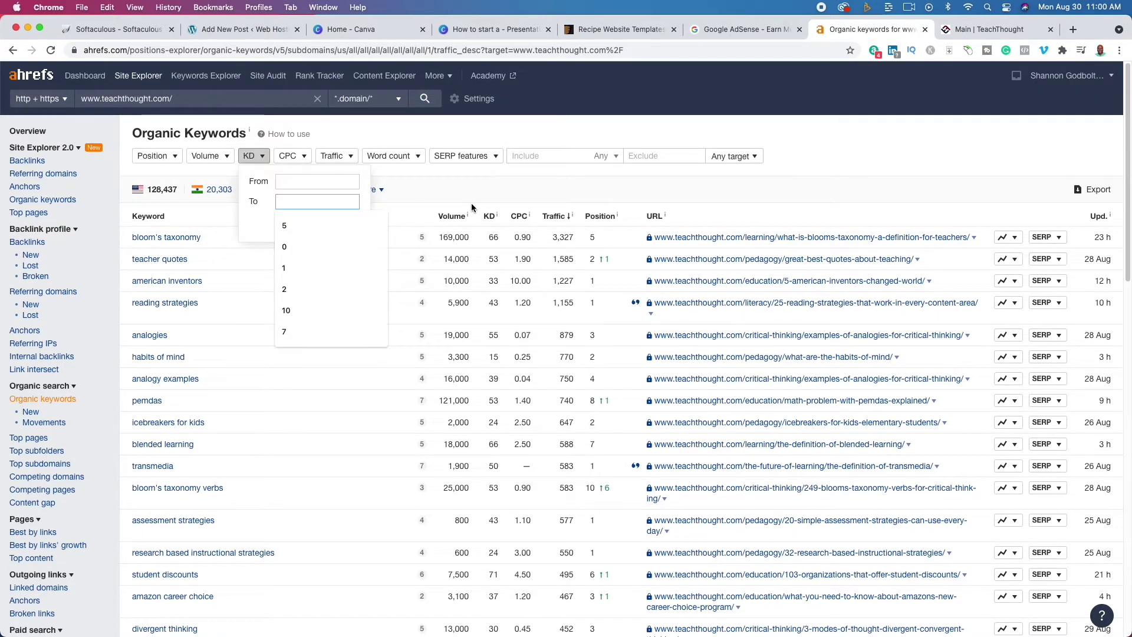
{"action": "type", "text": "5"}
{"action": "key", "text": "Return"}
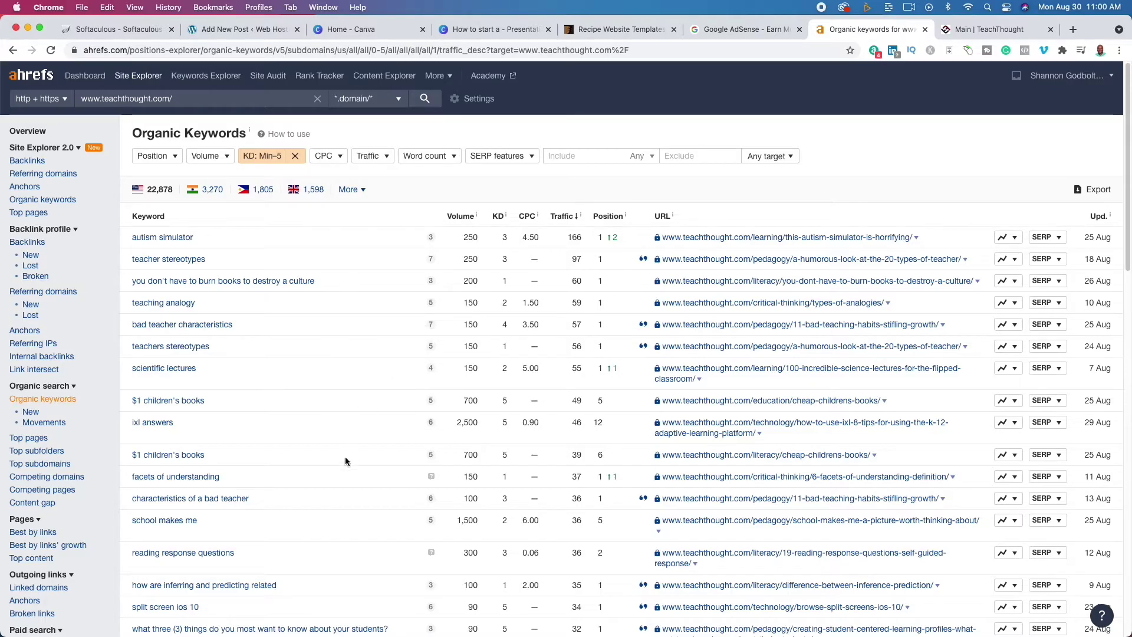
{"action": "scroll", "coordinate": [277, 472], "scroll_direction": "down", "scroll_amount": 4}
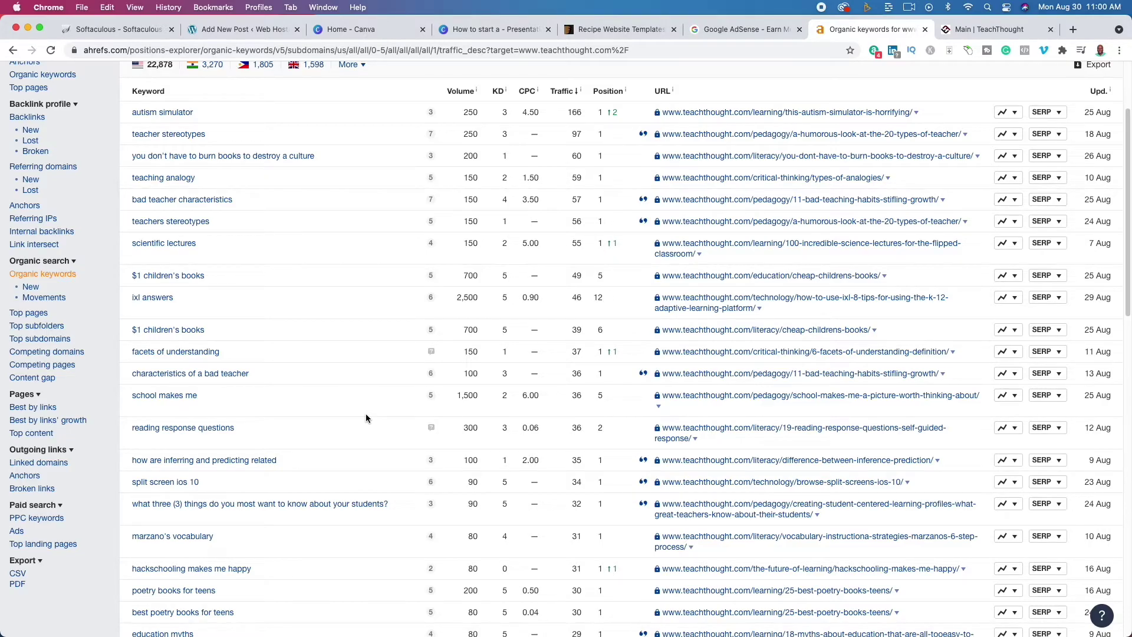
{"action": "left_click", "coordinate": [473, 29]}
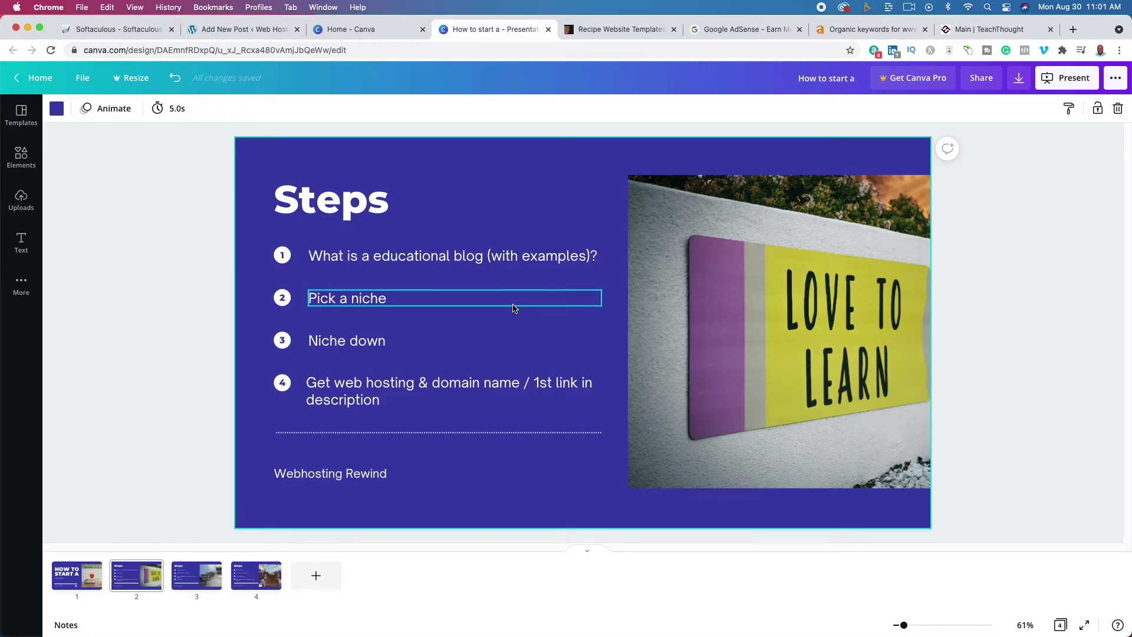
{"action": "left_click", "coordinate": [954, 29]}
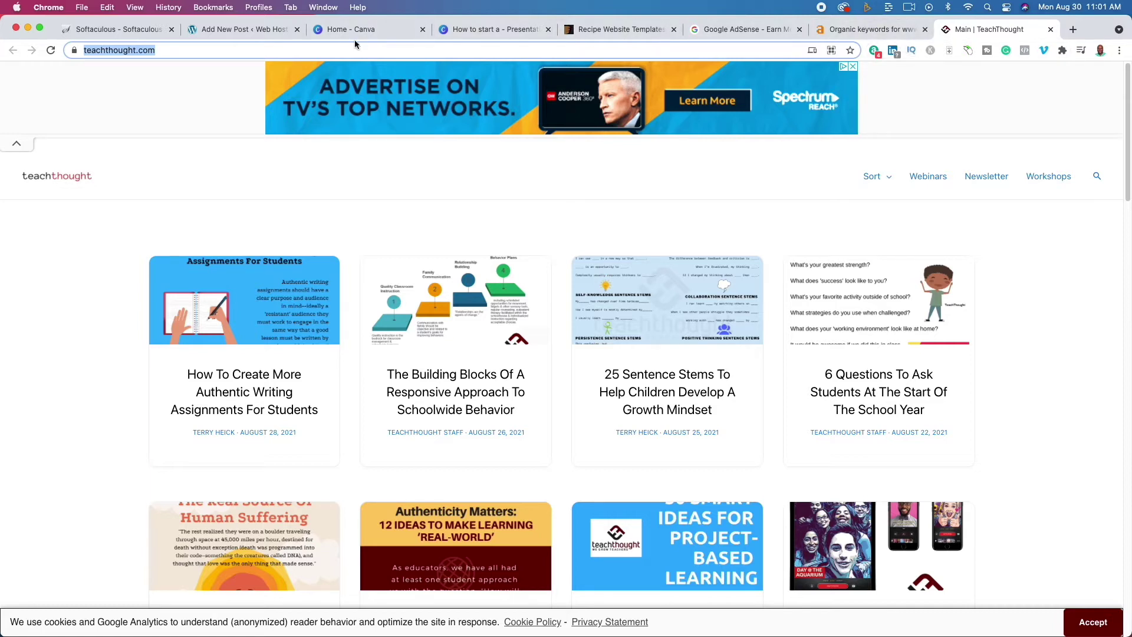
{"action": "left_click", "coordinate": [496, 30]}
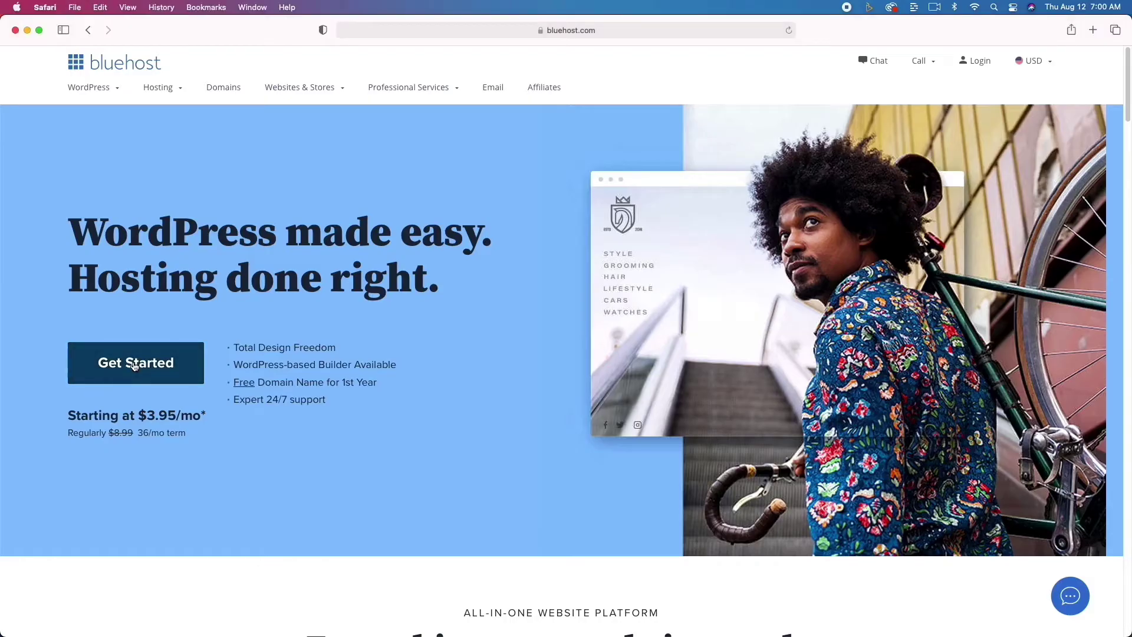
Step: Start the Bluehost sign-up and select the BASIC hosting plan
{"action": "left_click", "coordinate": [133, 361]}
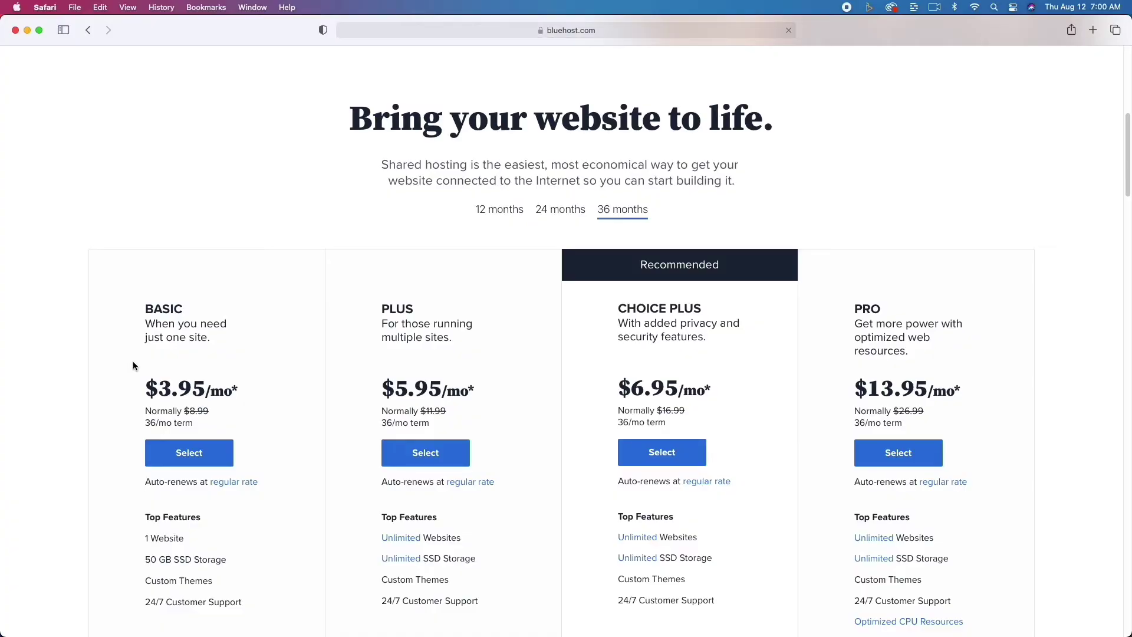
{"action": "scroll", "coordinate": [133, 366], "scroll_direction": "down", "scroll_amount": 2}
{"action": "scroll", "coordinate": [133, 365], "scroll_direction": "down", "scroll_amount": 5}
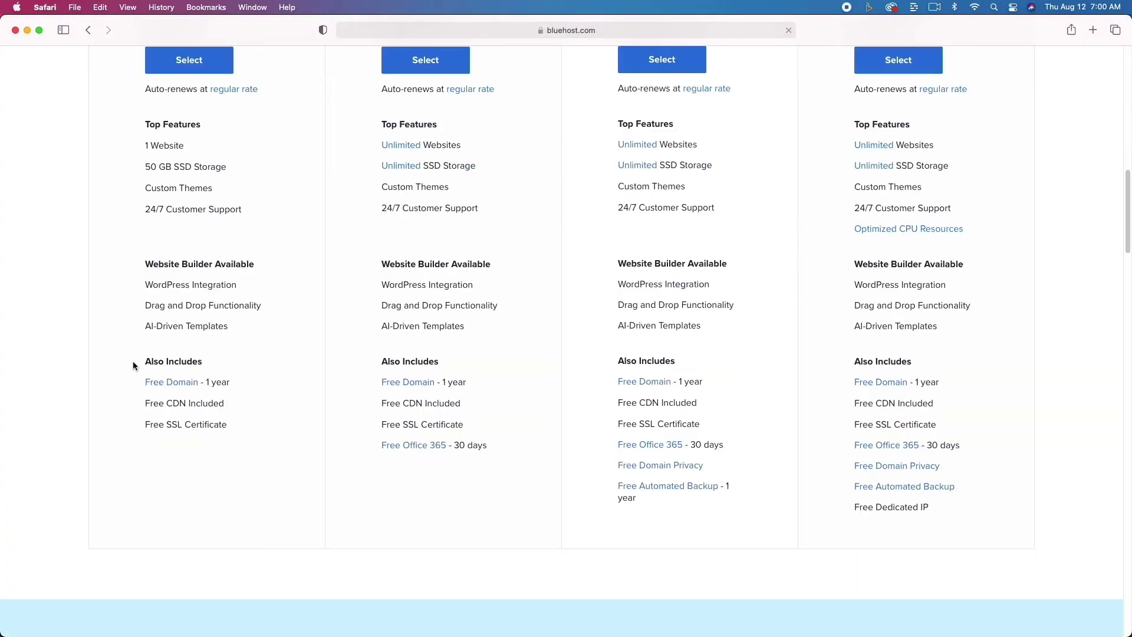
{"action": "scroll", "coordinate": [132, 362], "scroll_direction": "up", "scroll_amount": 4}
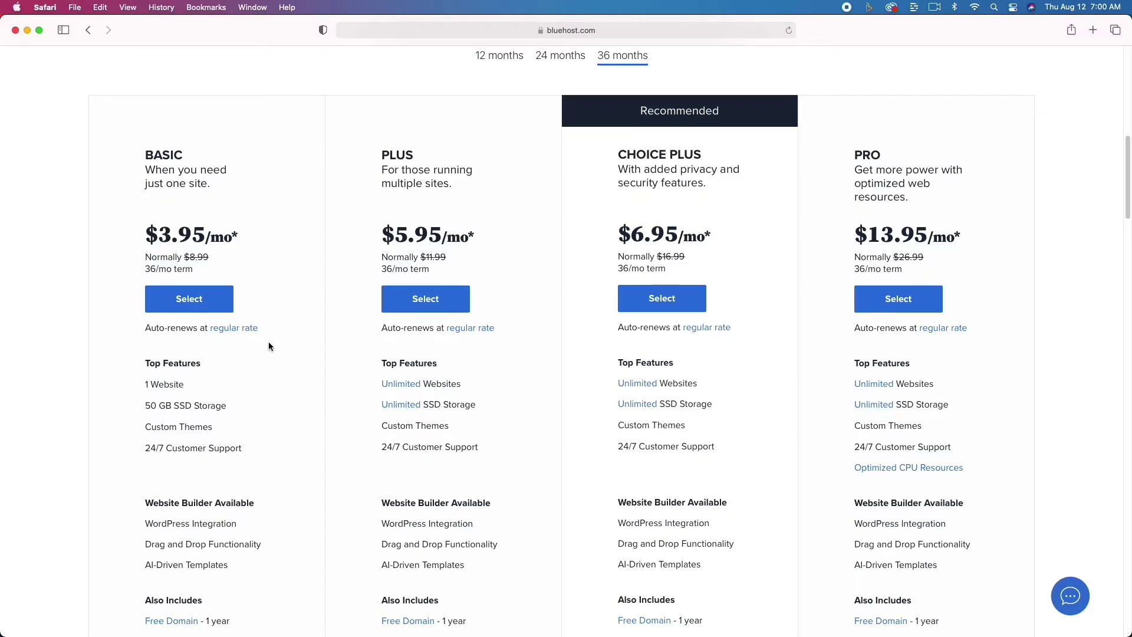
{"action": "left_click", "coordinate": [210, 297]}
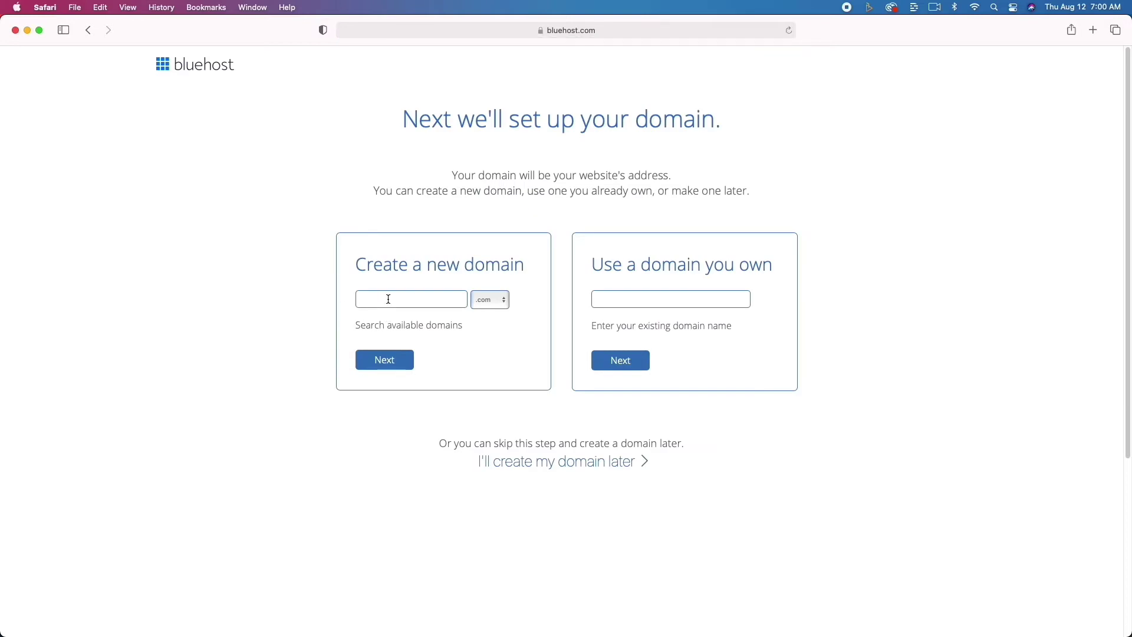
Step: Check webhostingreview.com, then change the domain name to webhostingrewinds.com
{"action": "type", "text": "webhostingreview"}
{"action": "left_click", "coordinate": [411, 361]}
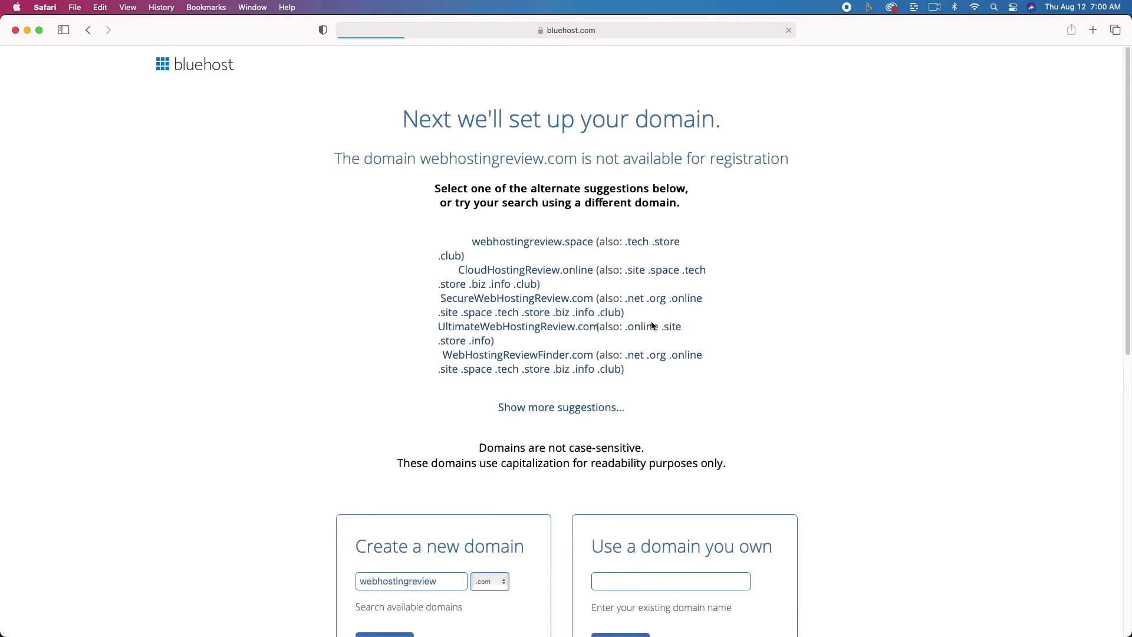
{"action": "scroll", "coordinate": [577, 311], "scroll_direction": "down", "scroll_amount": 4}
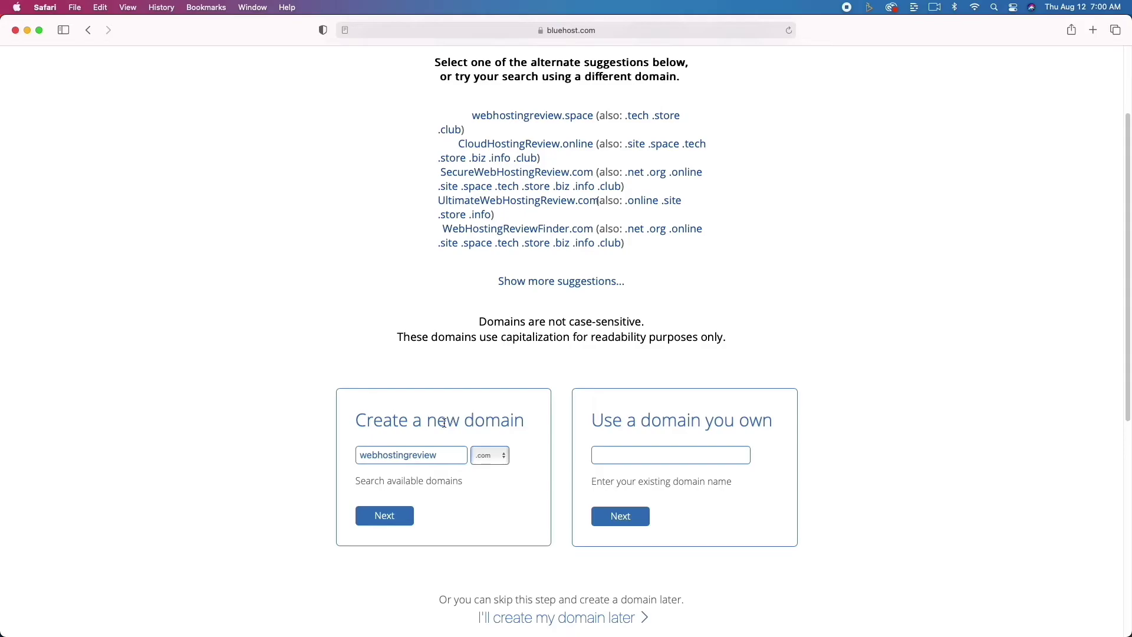
{"action": "left_click_drag", "start_coordinate": [417, 455], "coordinate": [454, 458]}
{"action": "type", "text": "winds"}
{"action": "left_click", "coordinate": [395, 515]}
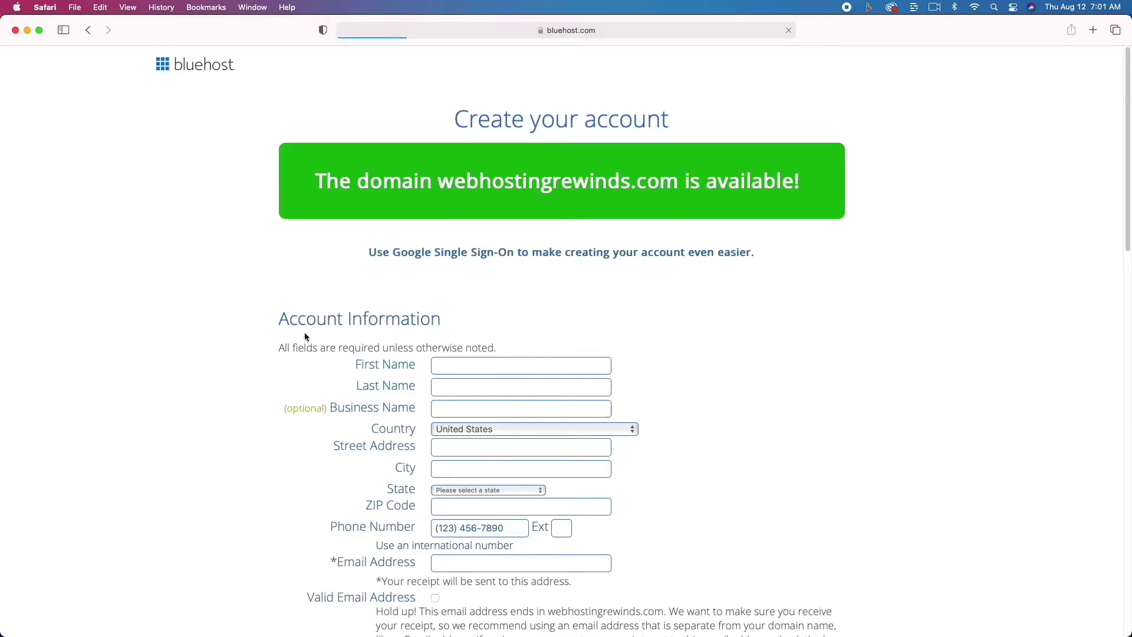
{"action": "scroll", "coordinate": [262, 339], "scroll_direction": "down", "scroll_amount": 5}
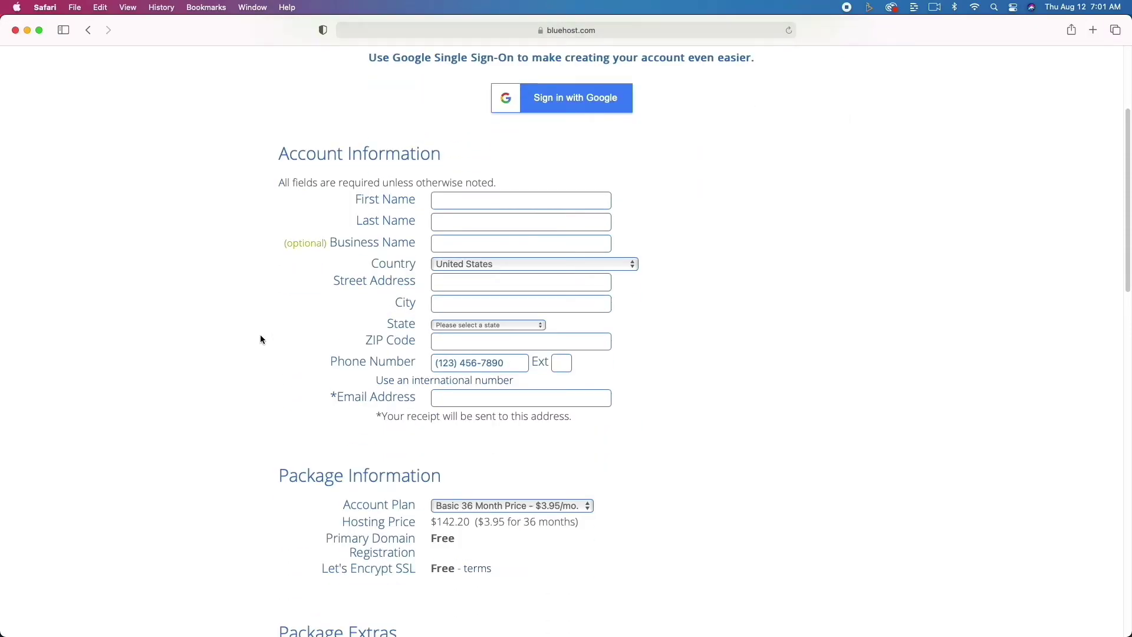
{"action": "scroll", "coordinate": [262, 339], "scroll_direction": "down", "scroll_amount": 7}
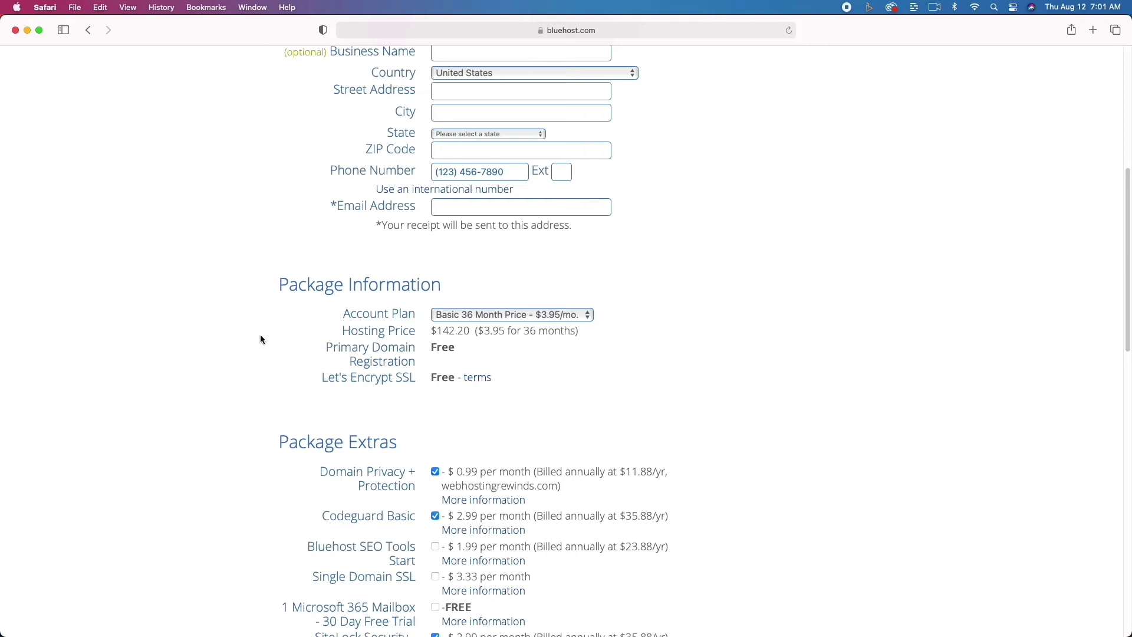
{"action": "scroll", "coordinate": [261, 339], "scroll_direction": "down", "scroll_amount": 3}
{"action": "scroll", "coordinate": [262, 339], "scroll_direction": "up", "scroll_amount": 15}
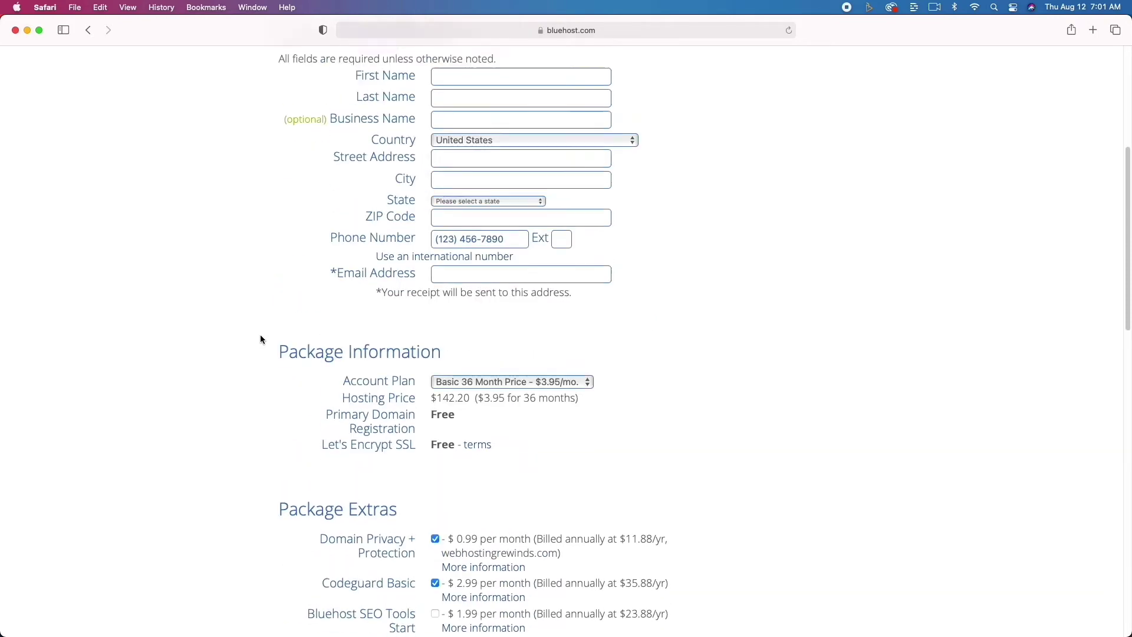
{"action": "scroll", "coordinate": [261, 338], "scroll_direction": "down", "scroll_amount": 5}
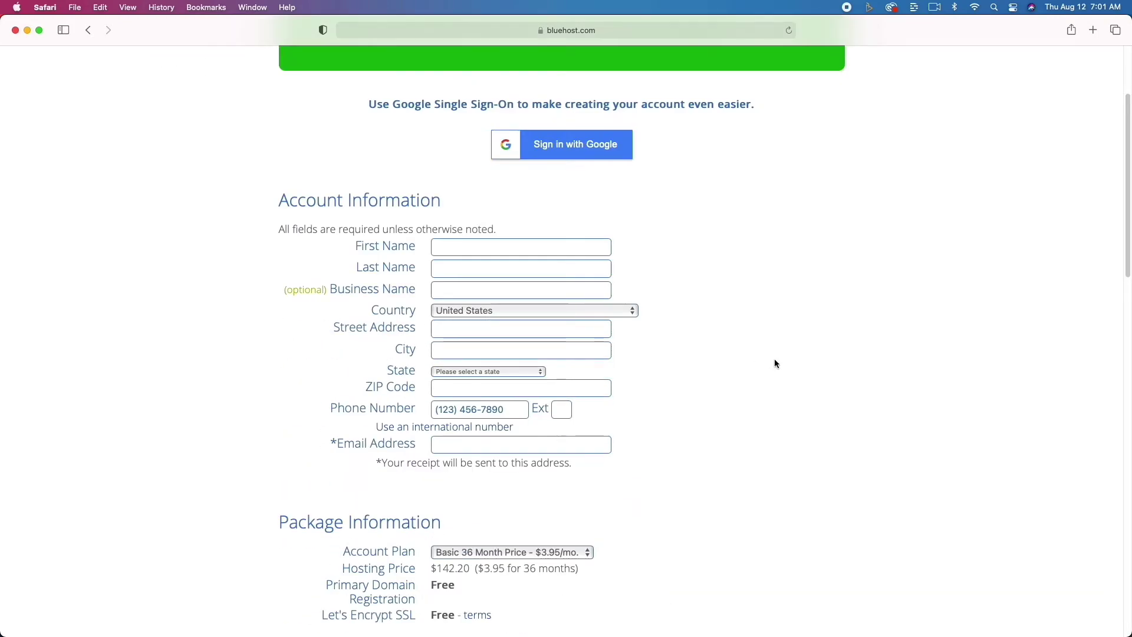
{"action": "scroll", "coordinate": [679, 409], "scroll_direction": "down", "scroll_amount": 10}
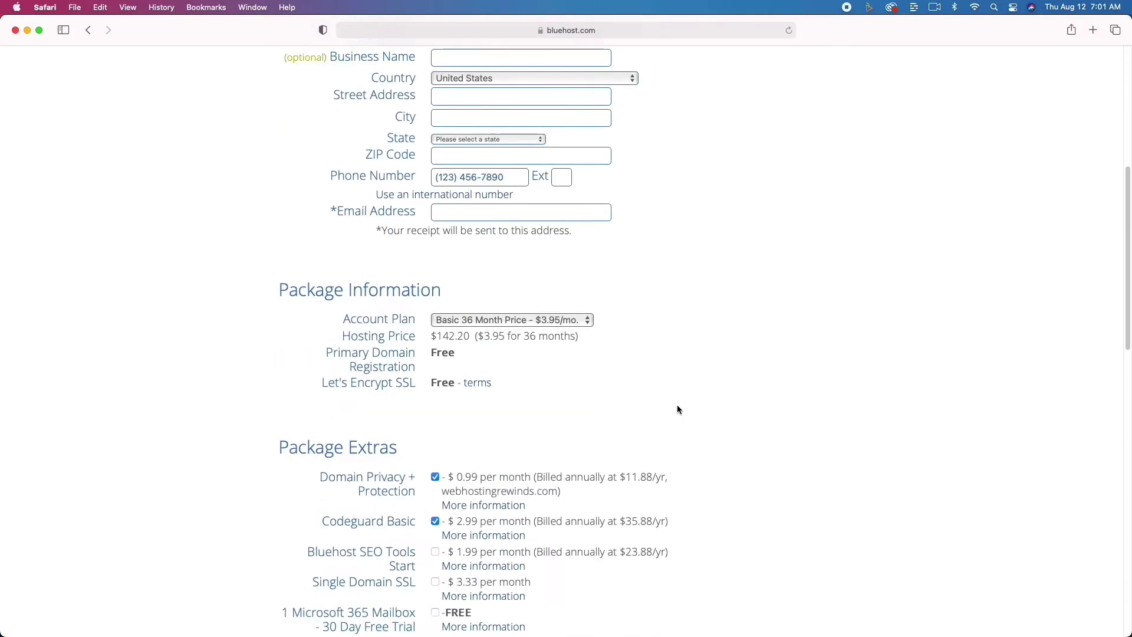
{"action": "scroll", "coordinate": [677, 409], "scroll_direction": "down", "scroll_amount": 5}
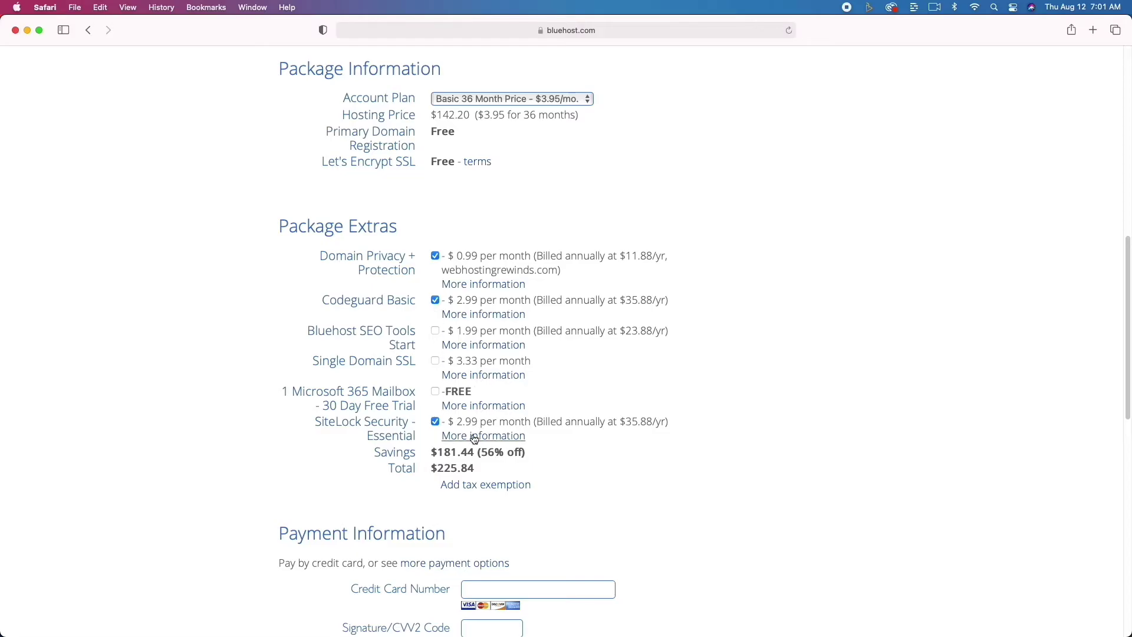
{"action": "scroll", "coordinate": [505, 518], "scroll_direction": "down", "scroll_amount": 8}
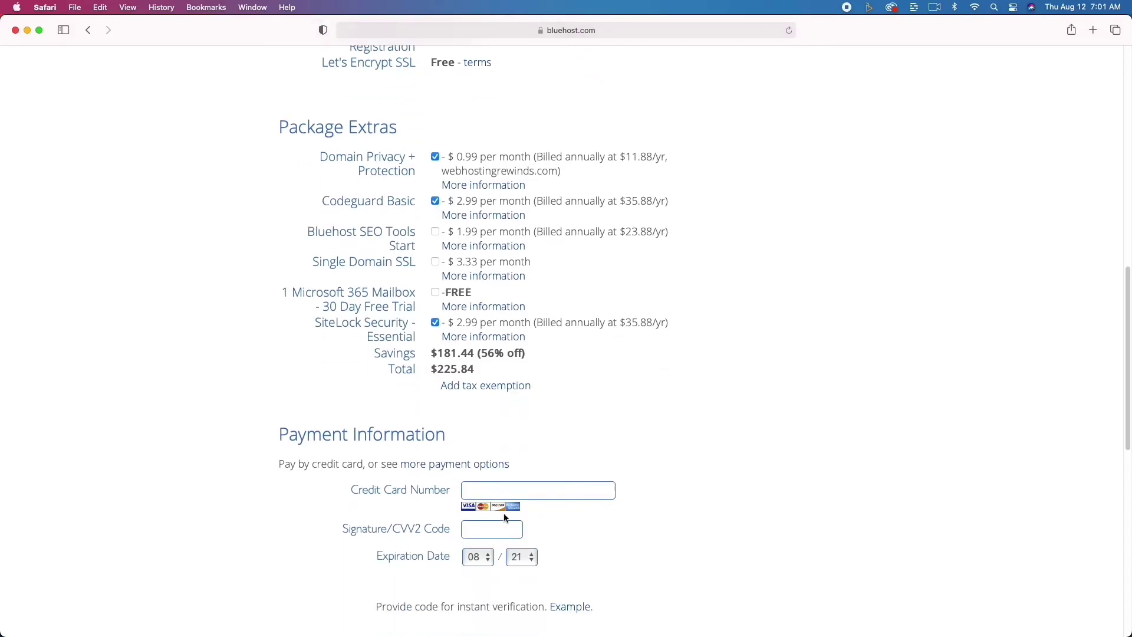
{"action": "scroll", "coordinate": [504, 515], "scroll_direction": "down", "scroll_amount": 4}
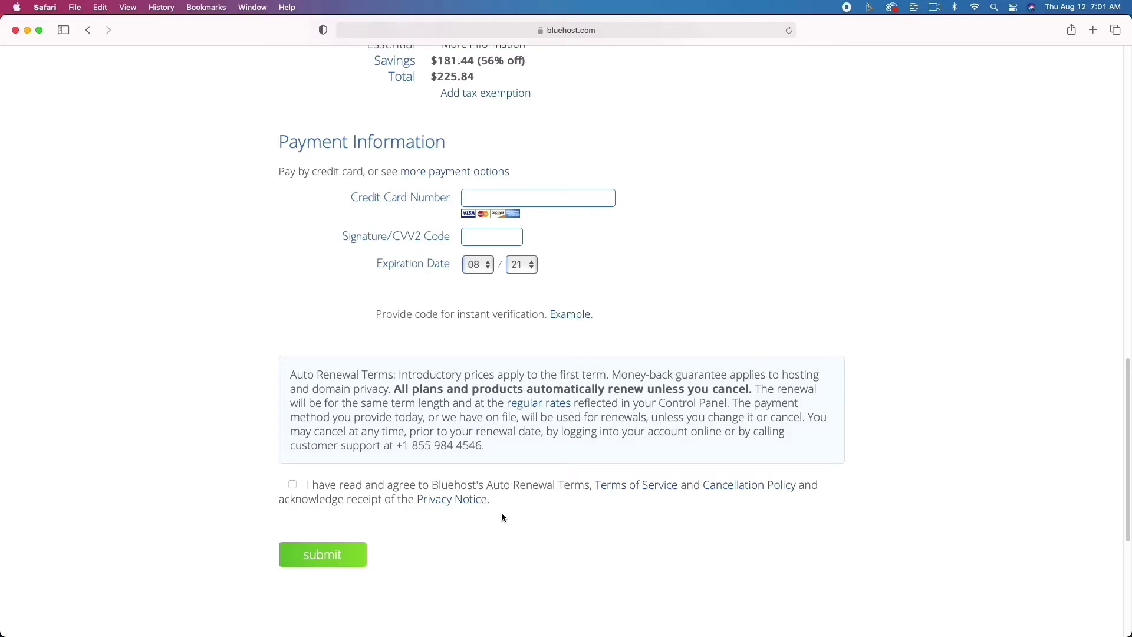
{"action": "scroll", "coordinate": [501, 511], "scroll_direction": "up", "scroll_amount": 20}
{"action": "scroll", "coordinate": [501, 517], "scroll_direction": "up", "scroll_amount": 7}
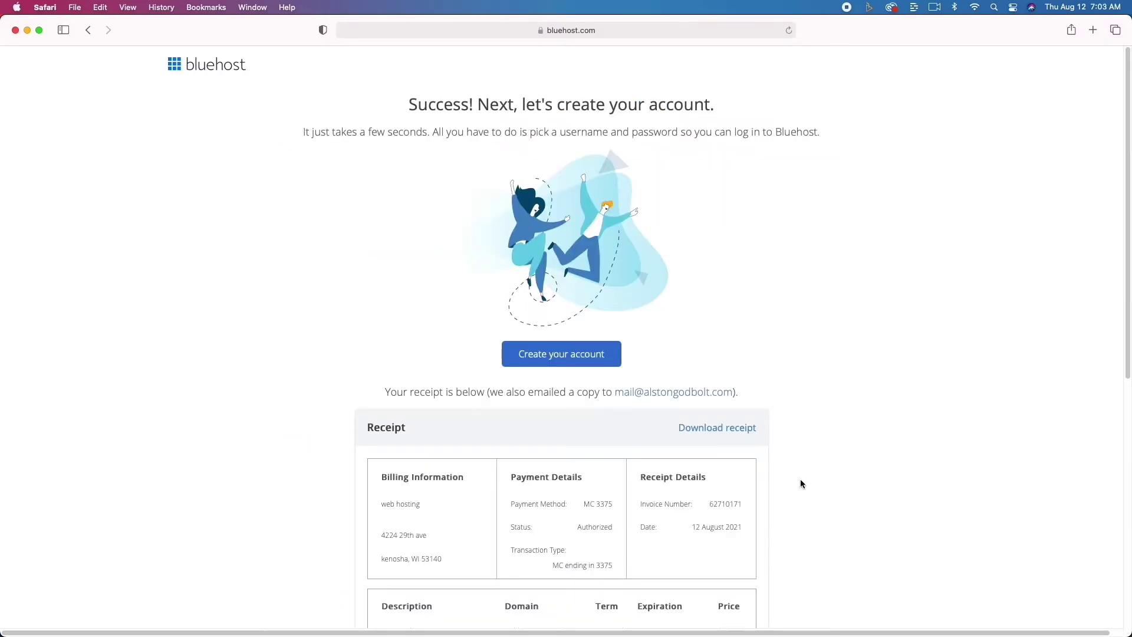
Step: Enter and confirm the account password, accept the terms, and create the account
{"action": "left_click", "coordinate": [585, 354]}
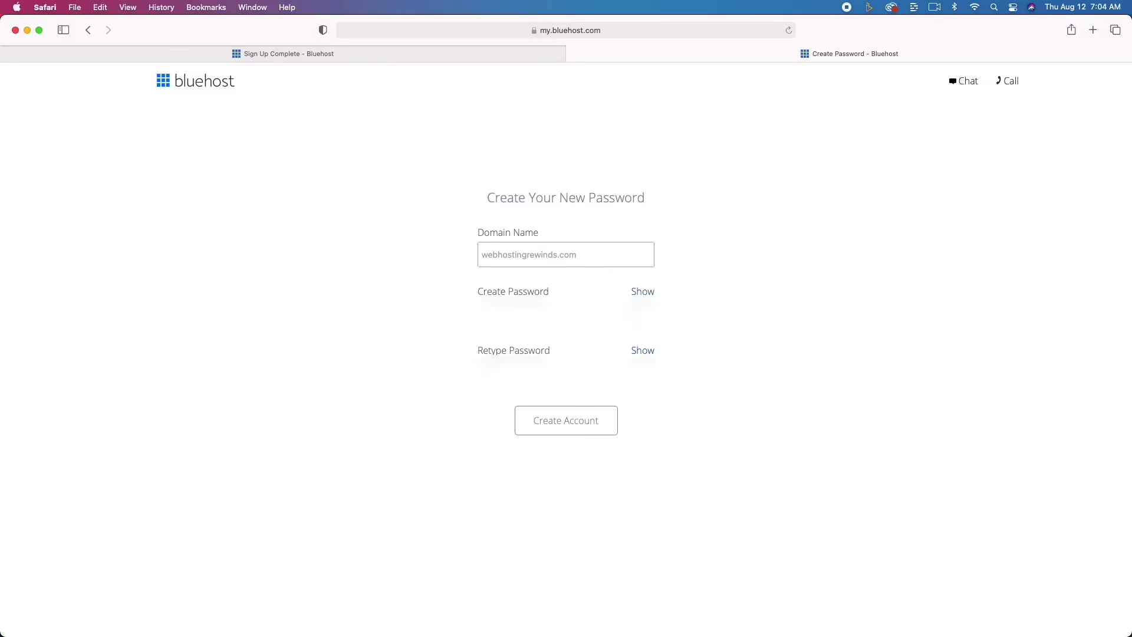
{"action": "left_click", "coordinate": [530, 309]}
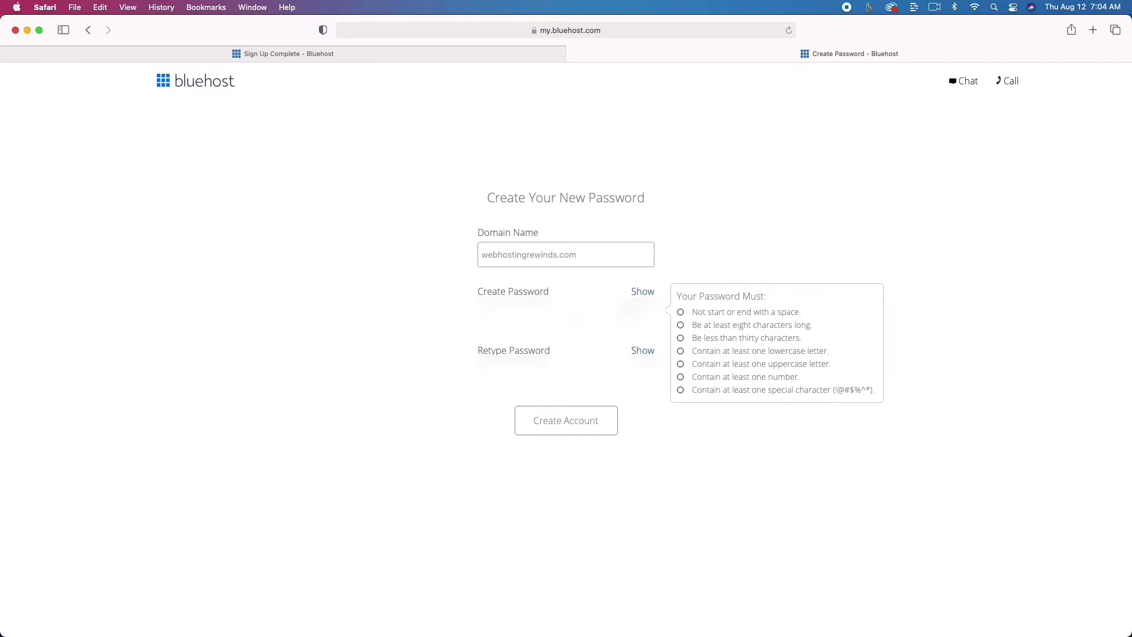
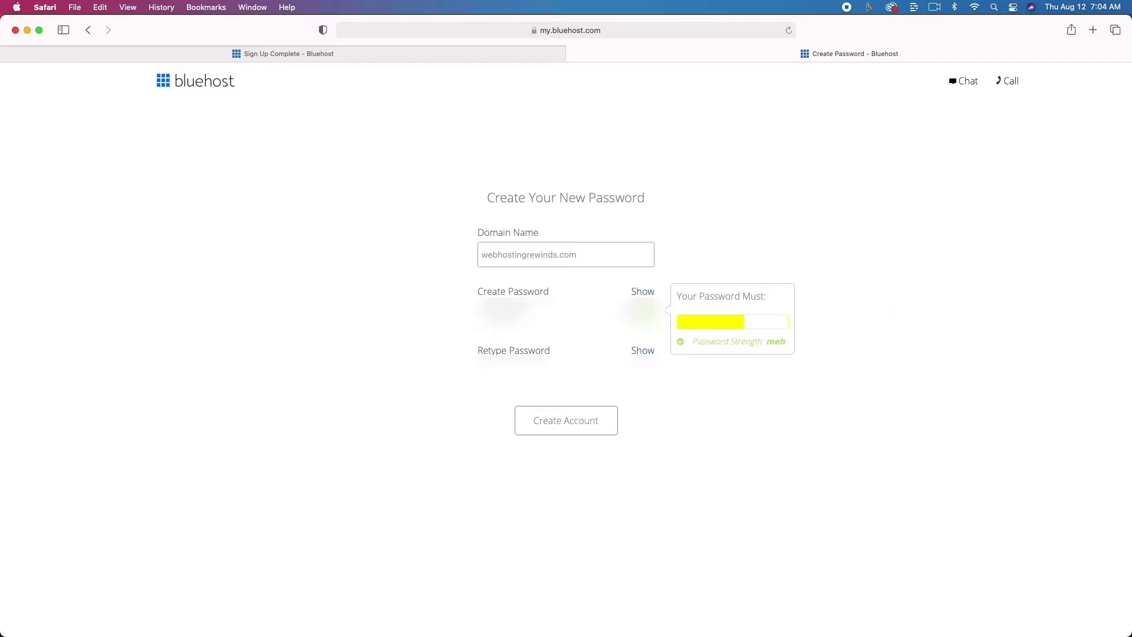
{"action": "key", "text": "Tab"}
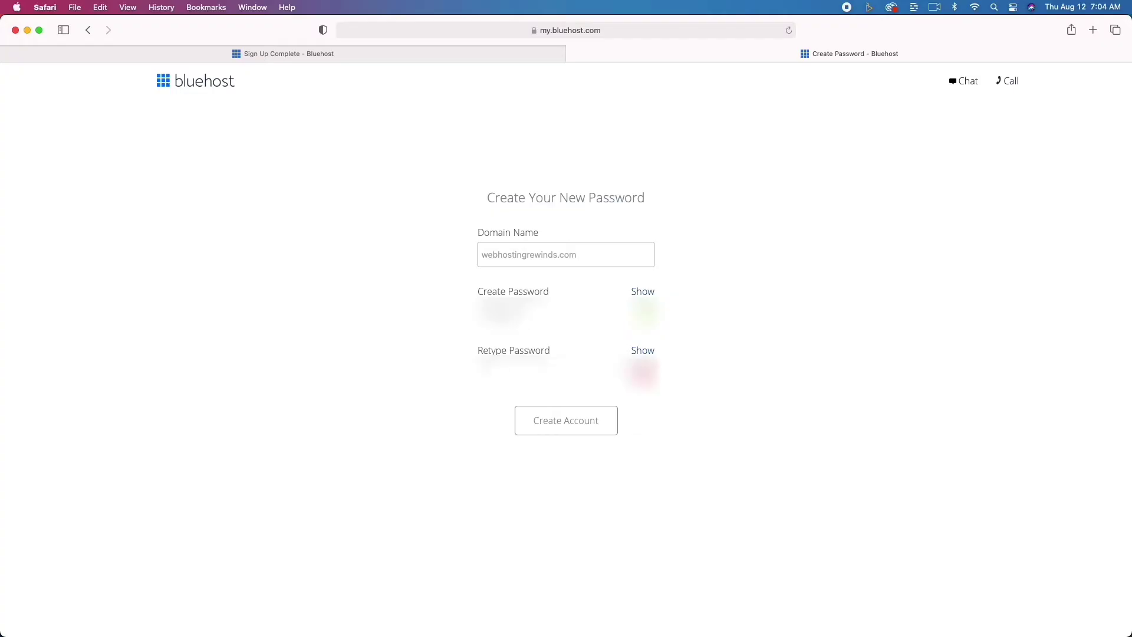
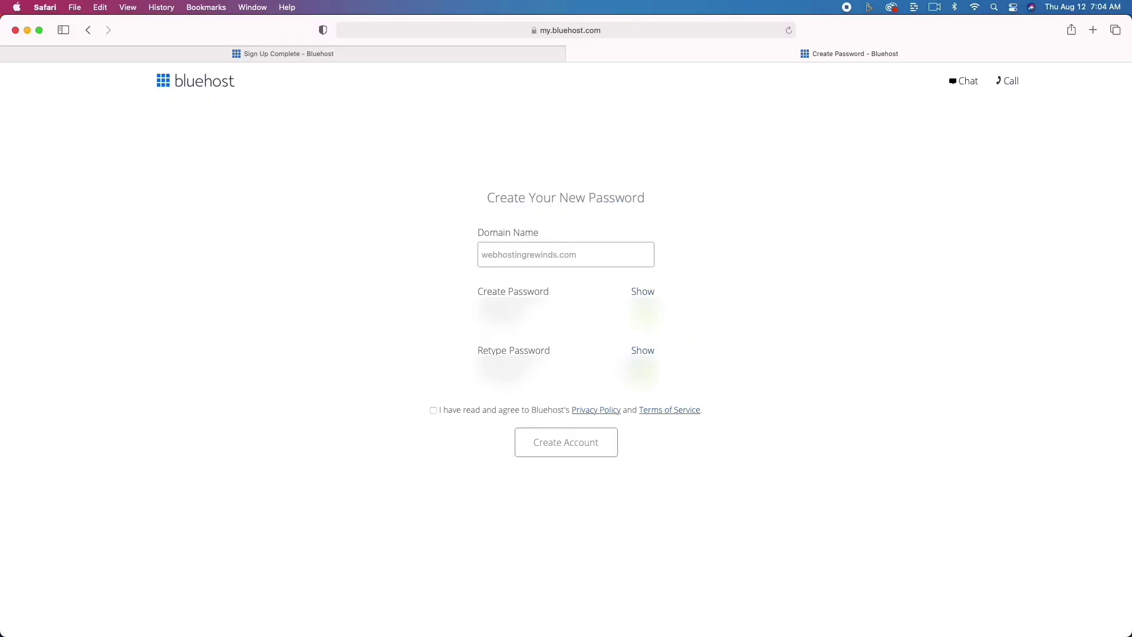
{"action": "left_click", "coordinate": [433, 409]}
{"action": "left_click", "coordinate": [566, 450]}
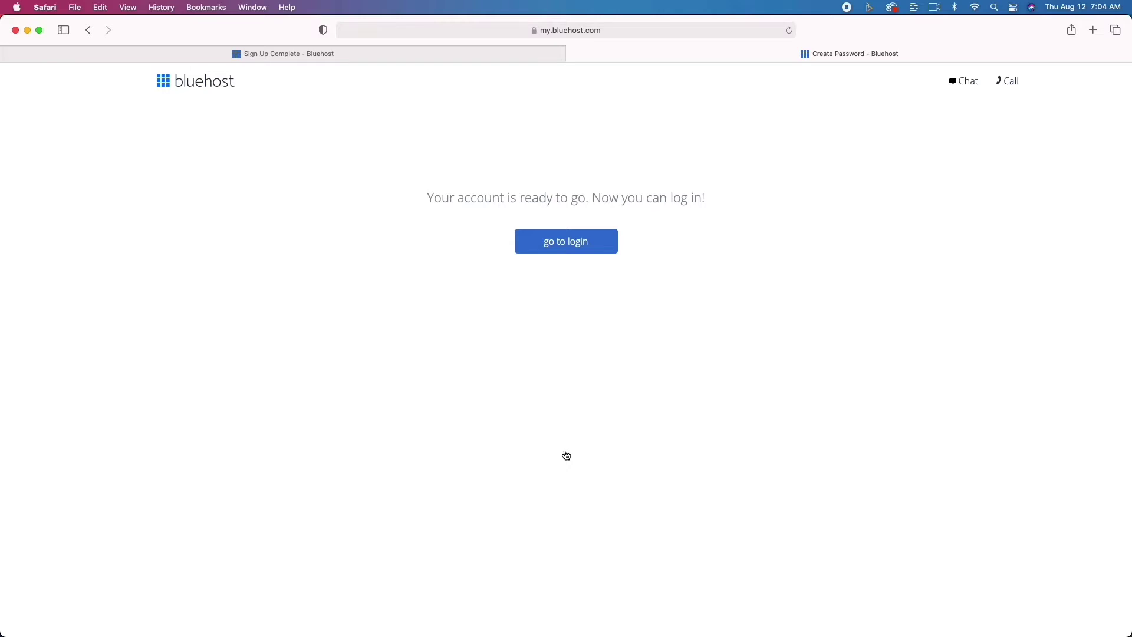
Step: Go to login, decline Safari's save-password prompts, and log in with the account password
{"action": "left_click", "coordinate": [568, 243]}
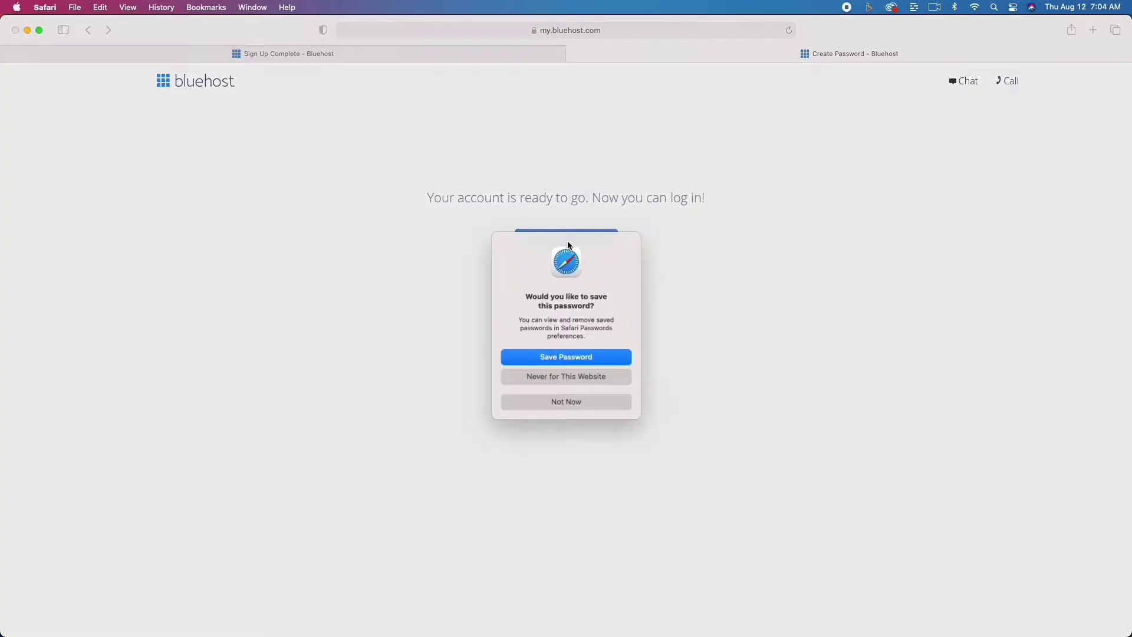
{"action": "left_click", "coordinate": [582, 403]}
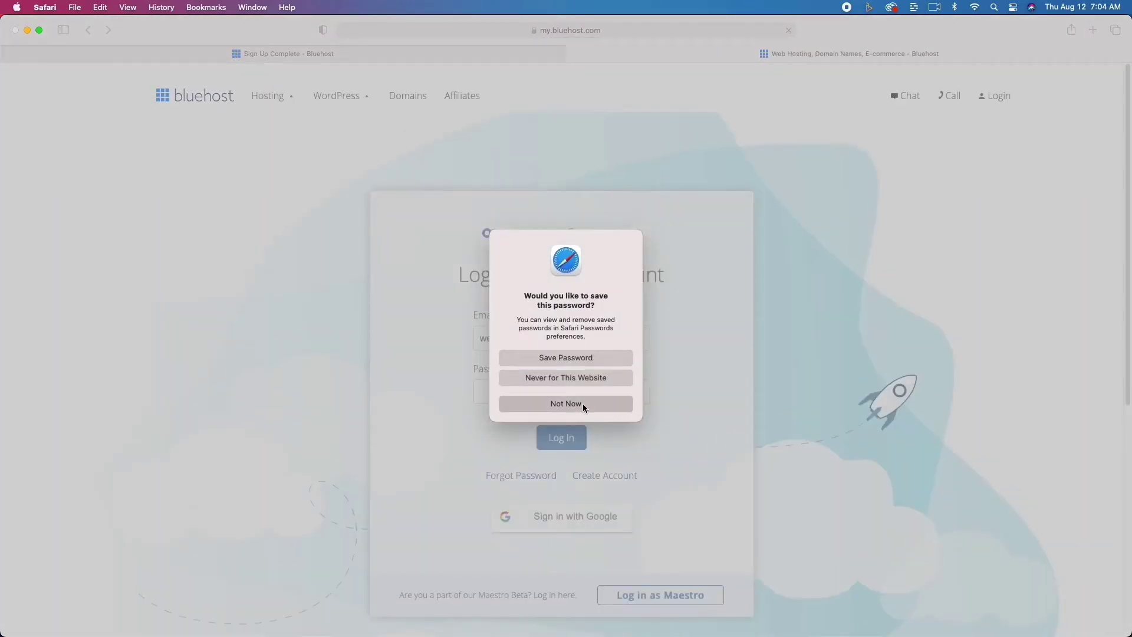
{"action": "left_click", "coordinate": [577, 390]}
{"action": "type", "text": "********"}
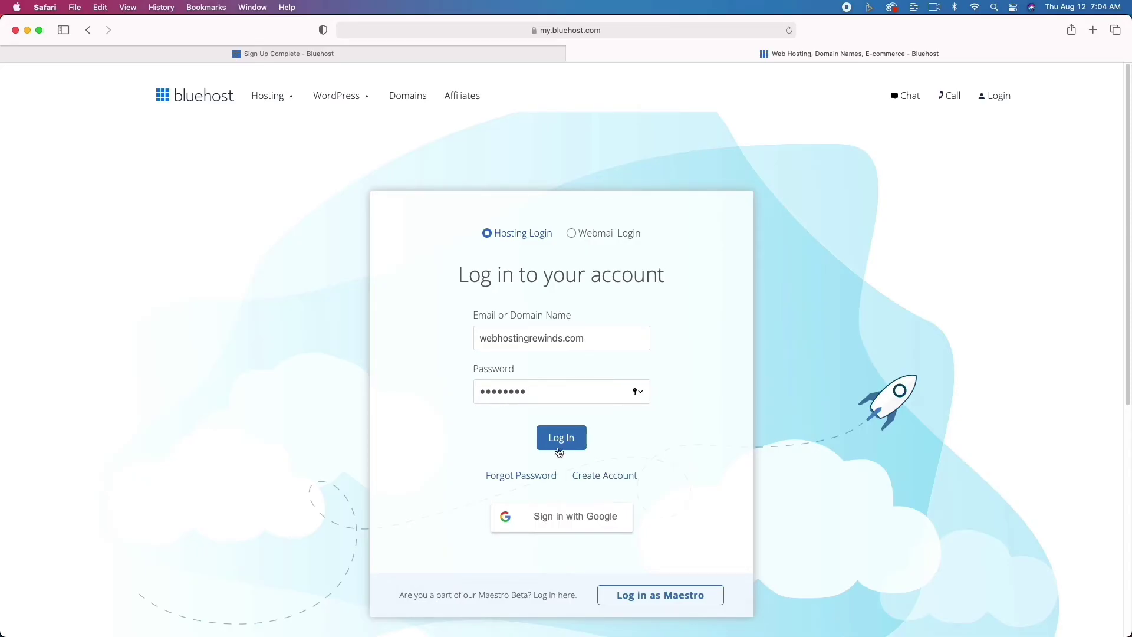
{"action": "left_click", "coordinate": [570, 442]}
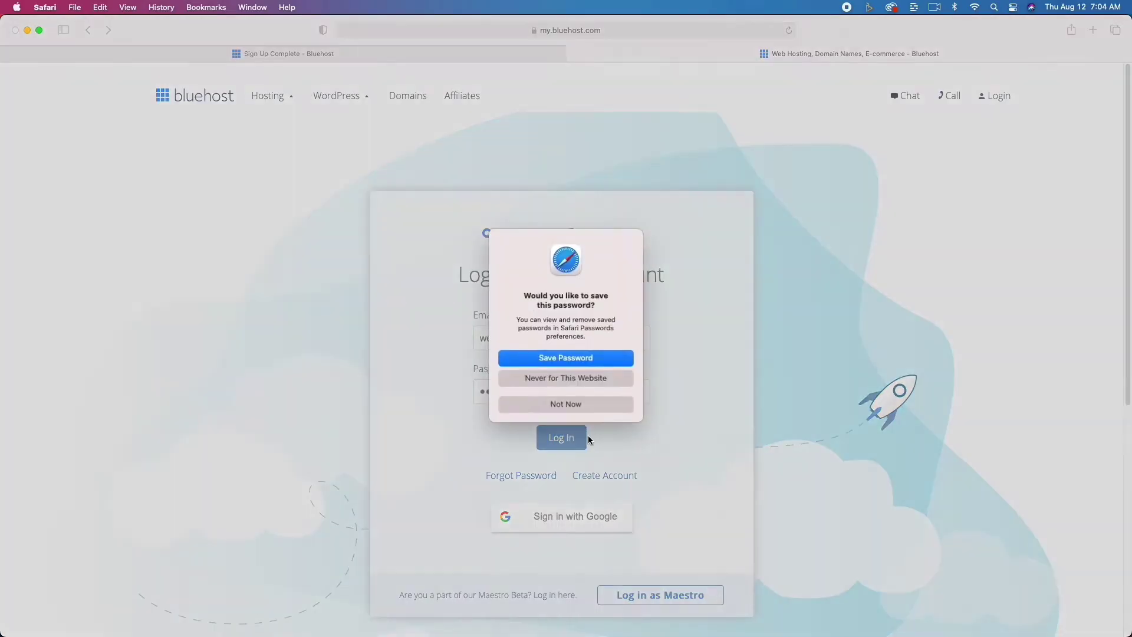
{"action": "left_click", "coordinate": [591, 401]}
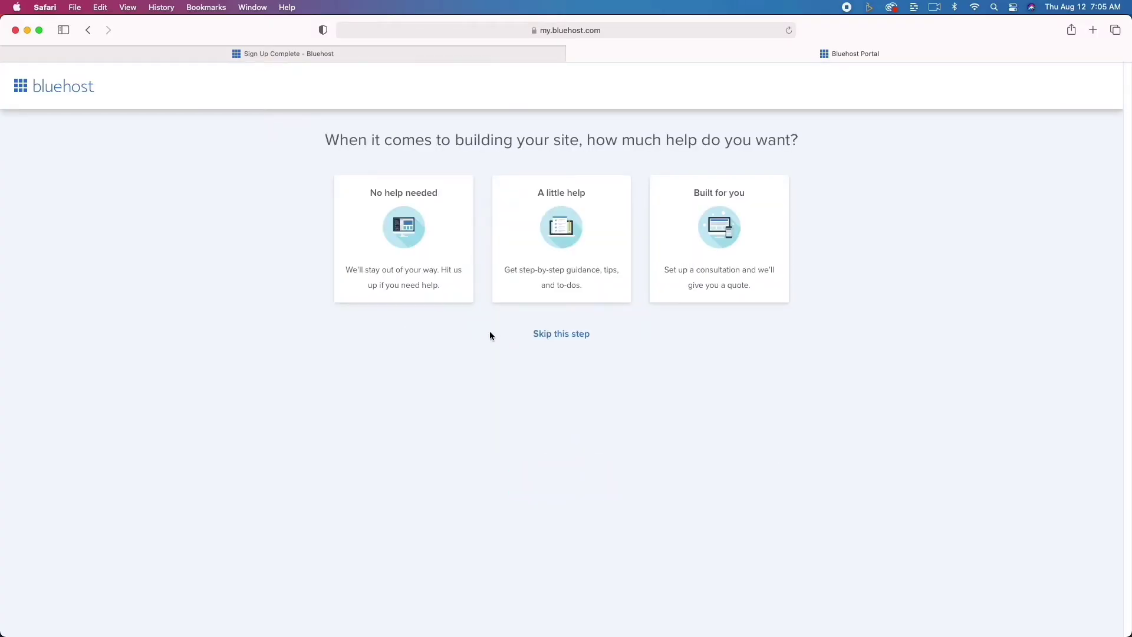
Step: Choose no help needed and skip the site type and comfort questions
{"action": "left_click", "coordinate": [402, 237]}
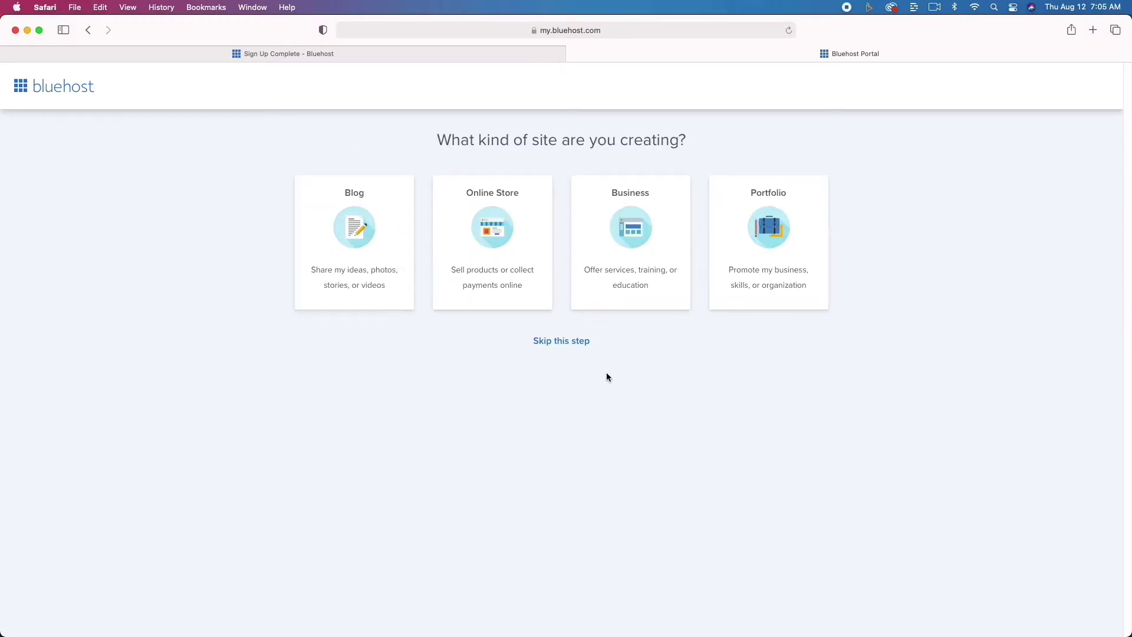
{"action": "left_click", "coordinate": [557, 341]}
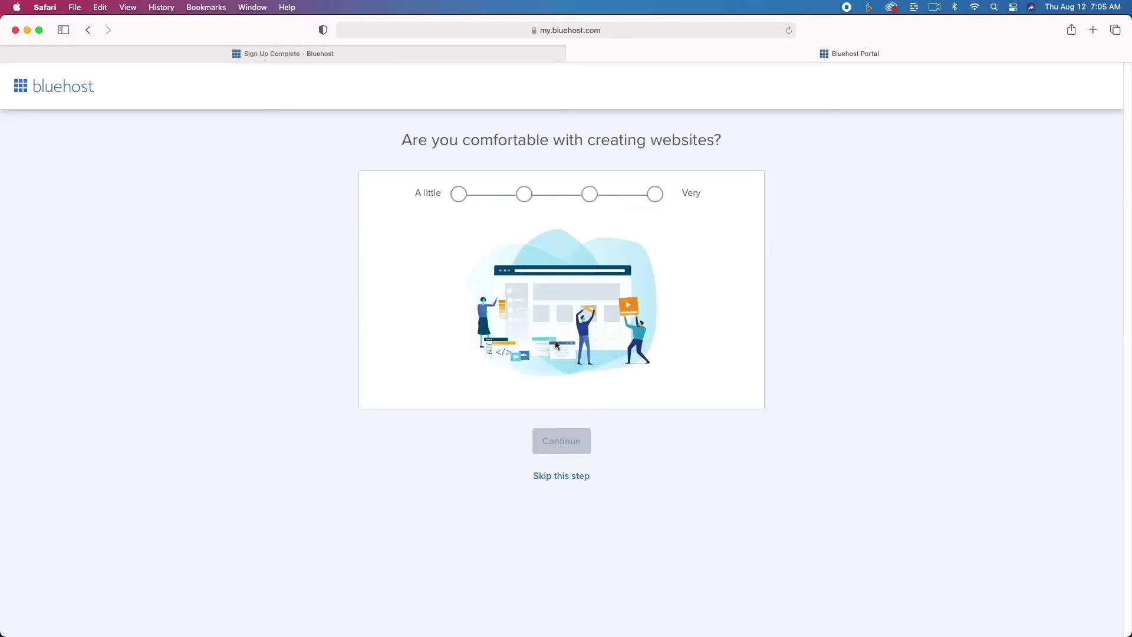
{"action": "left_click", "coordinate": [576, 477]}
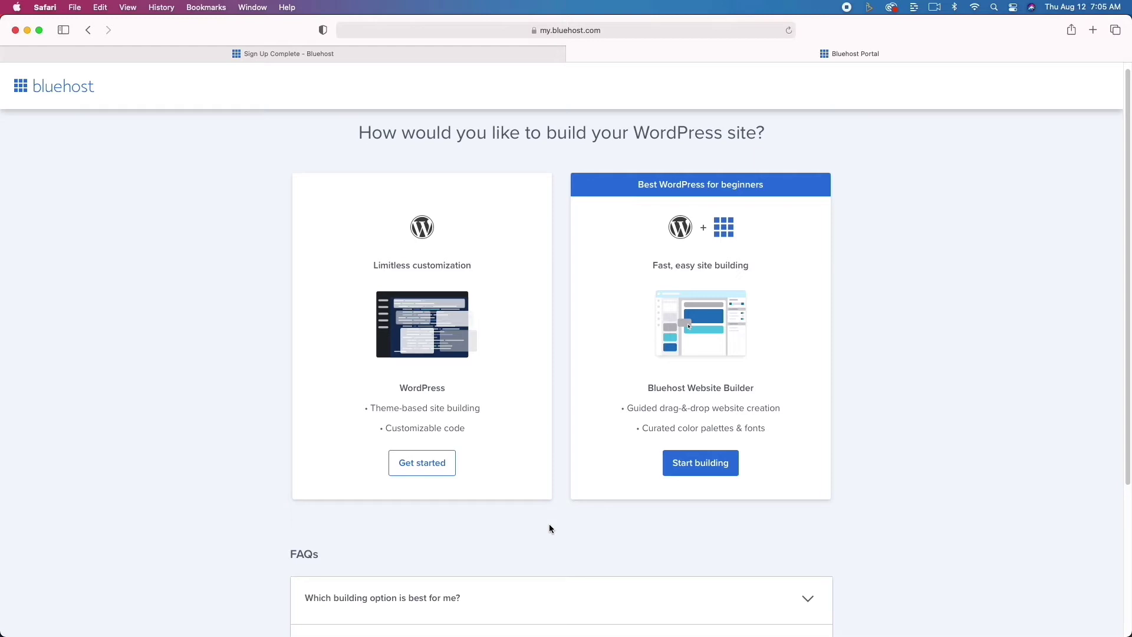
{"action": "scroll", "coordinate": [550, 529], "scroll_direction": "down", "scroll_amount": 1}
Step: Pick plain WordPress, skip the site and name questions, and use the Sinatra theme
{"action": "left_click", "coordinate": [427, 437]}
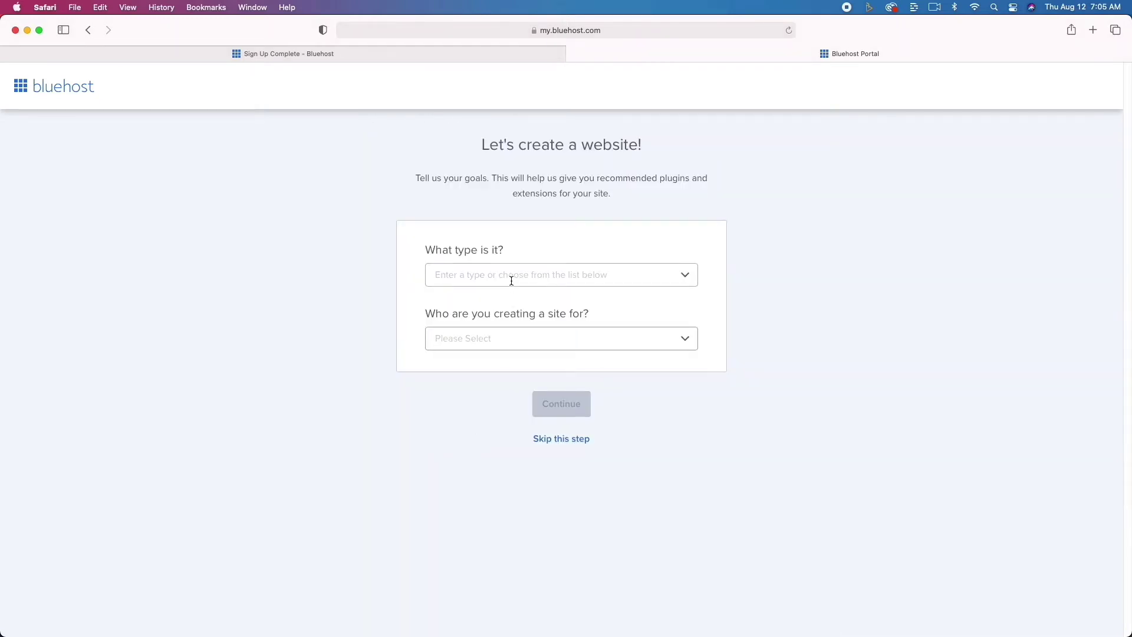
{"action": "left_click", "coordinate": [578, 440]}
{"action": "left_click", "coordinate": [570, 471]}
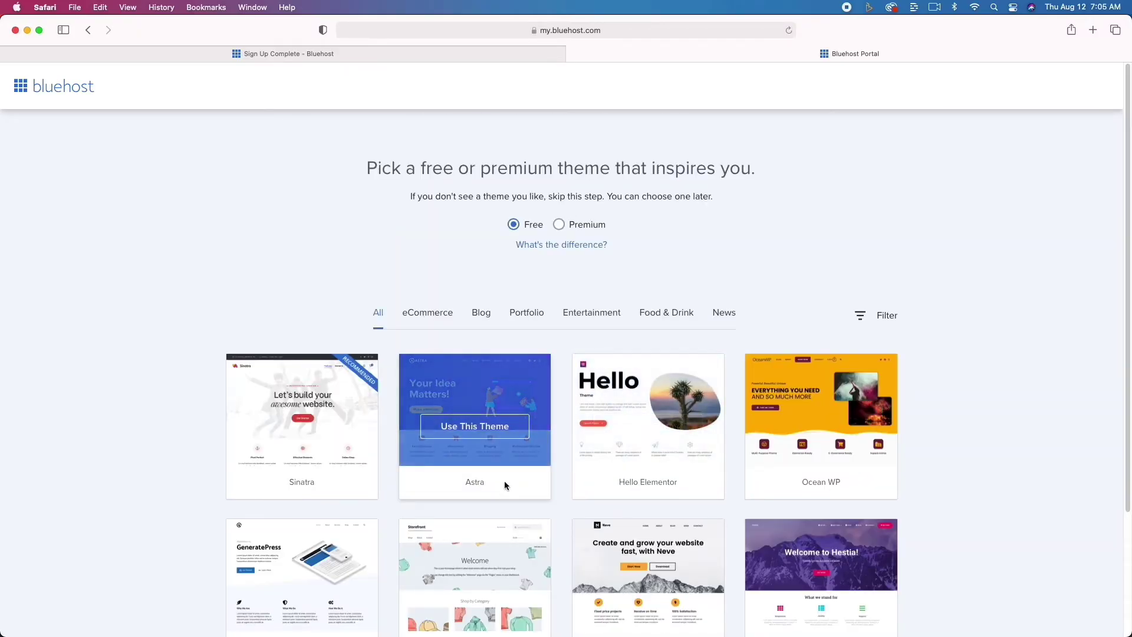
{"action": "scroll", "coordinate": [505, 482], "scroll_direction": "down", "scroll_amount": 3}
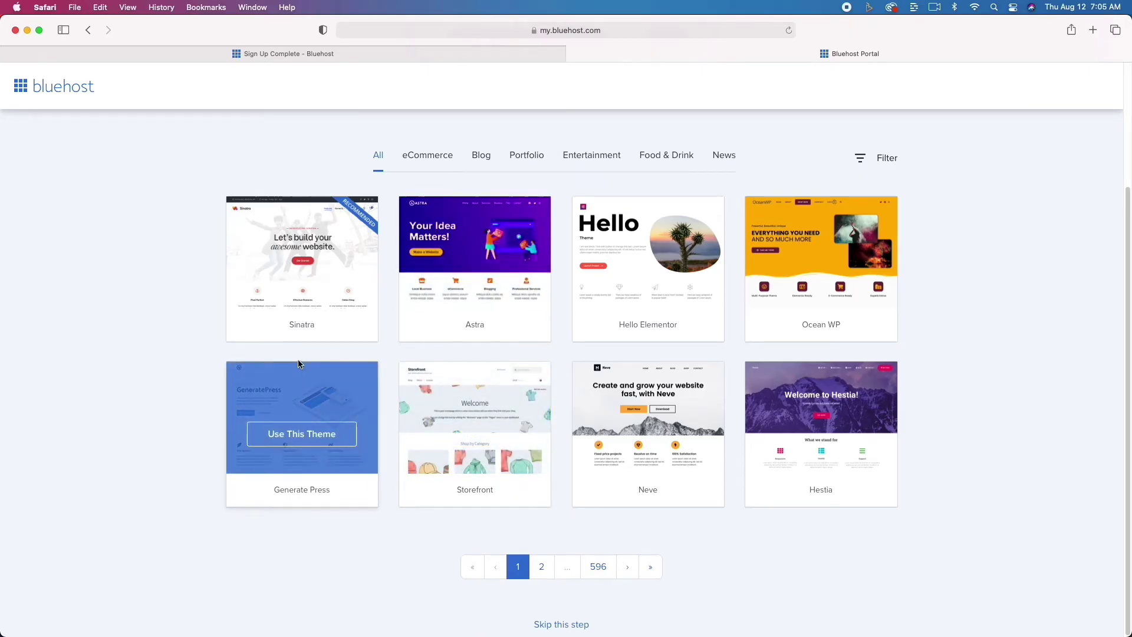
{"action": "left_click", "coordinate": [307, 284]}
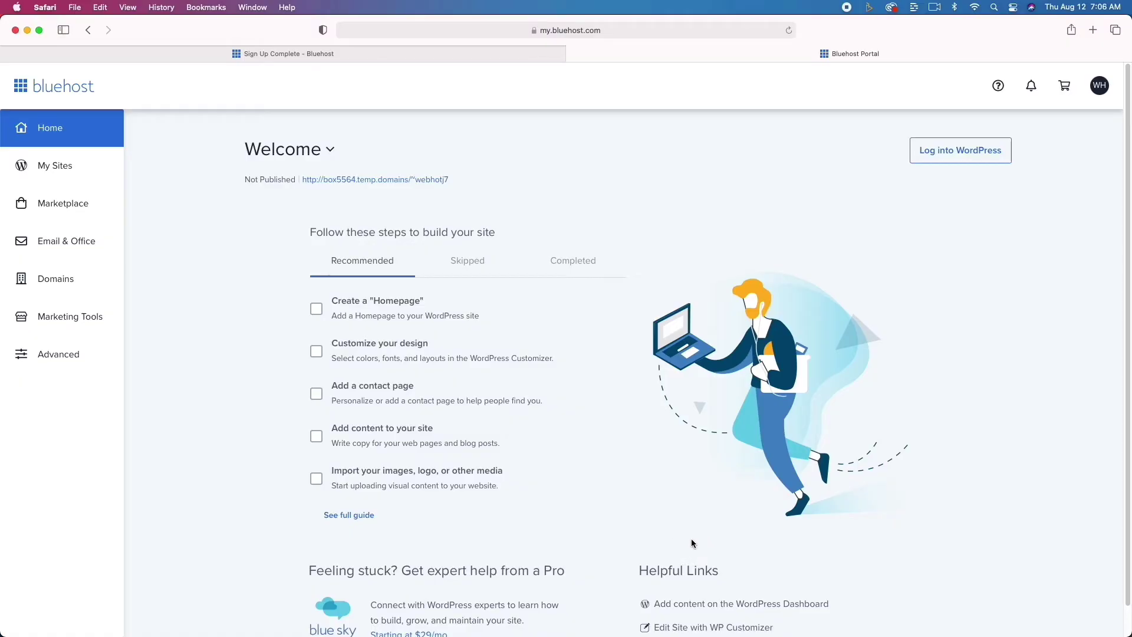
Step: Open the new site's WordPress admin with the Log into WordPress button
{"action": "left_click", "coordinate": [974, 143]}
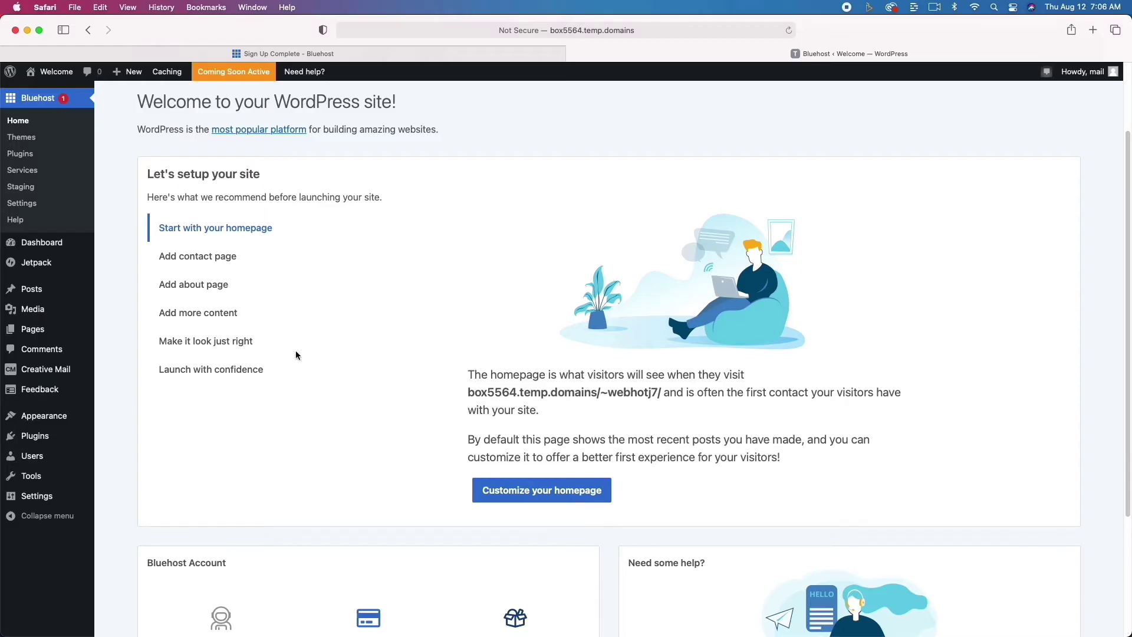
Step: Preview the live site, view Bluehost Staging, then open the Installed Plugins list
{"action": "left_click", "coordinate": [49, 80]}
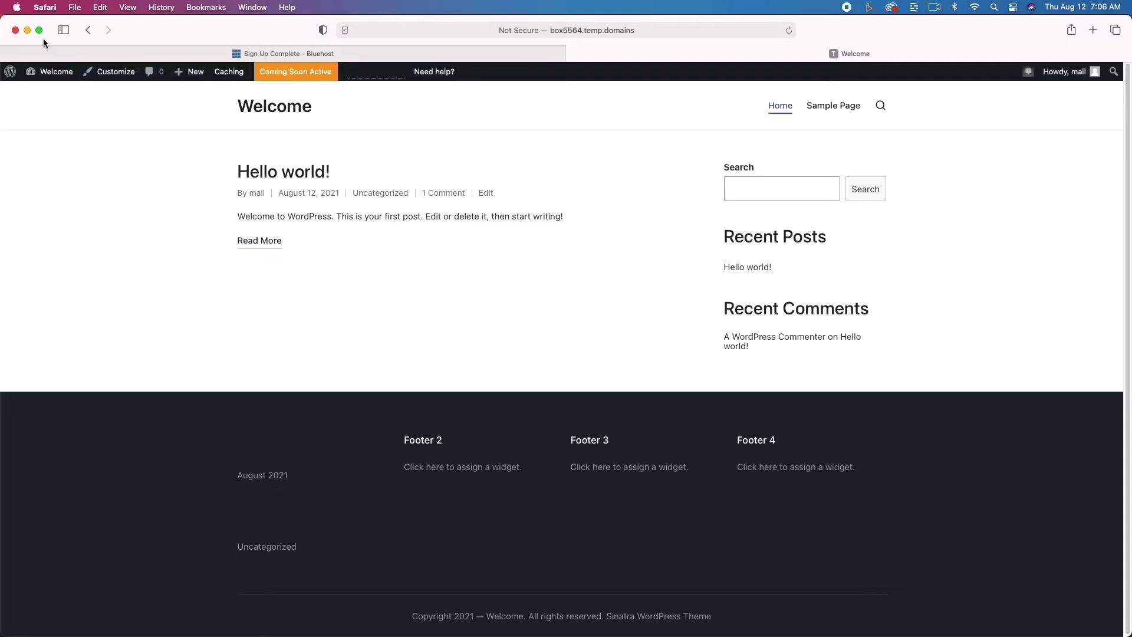
{"action": "left_click", "coordinate": [89, 31]}
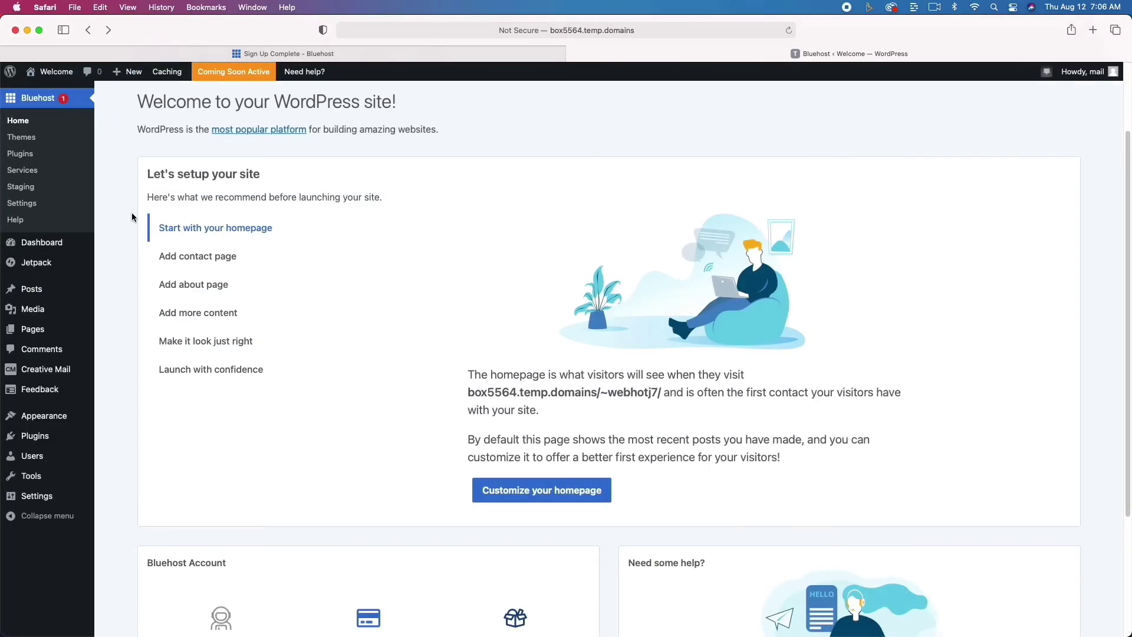
{"action": "left_click", "coordinate": [24, 186]}
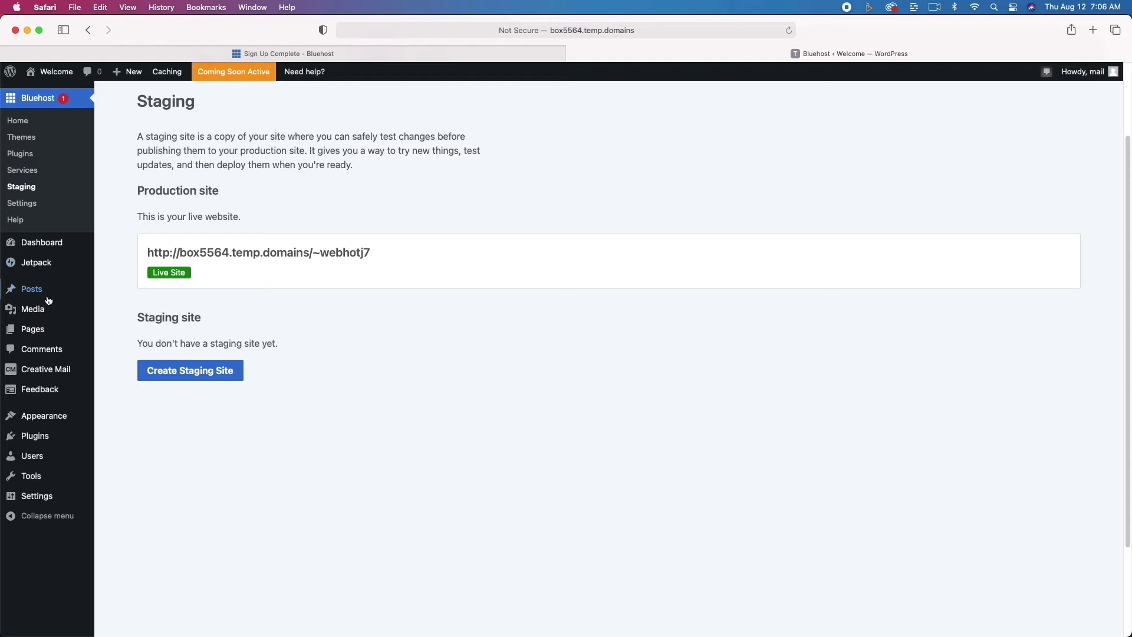
{"action": "left_click", "coordinate": [35, 439]}
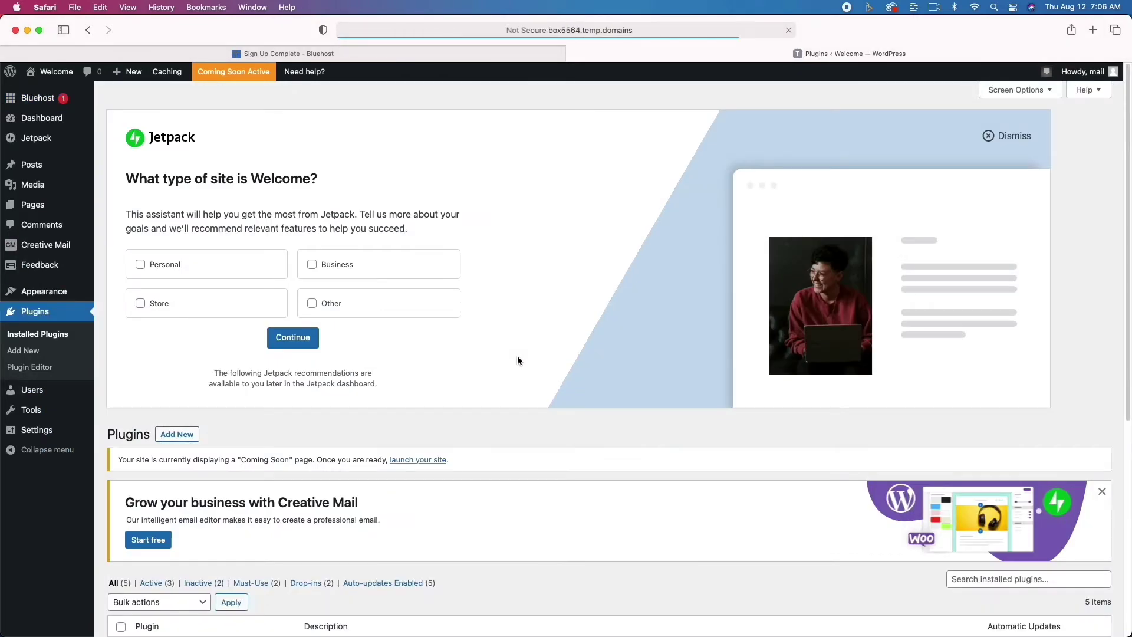
Step: Tick Bluehost and Creative Mail, then apply Deactivate from Bulk actions
{"action": "scroll", "coordinate": [452, 412], "scroll_direction": "down", "scroll_amount": 10}
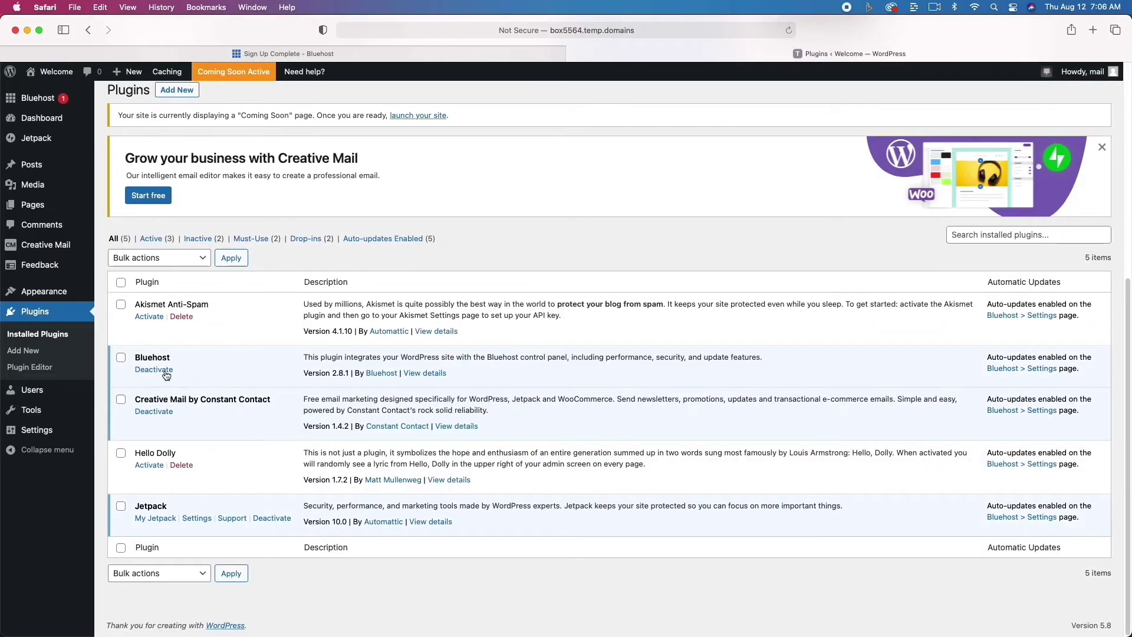
{"action": "left_click", "coordinate": [120, 358]}
{"action": "left_click", "coordinate": [122, 401]}
{"action": "left_click", "coordinate": [202, 258]}
{"action": "left_click", "coordinate": [147, 277]}
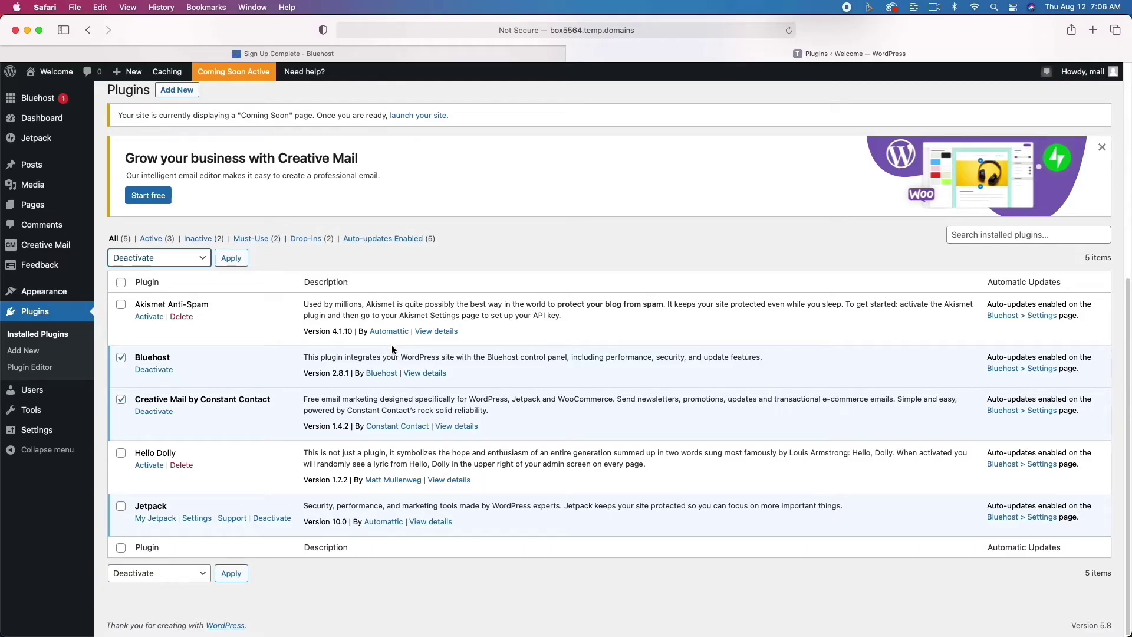
{"action": "left_click", "coordinate": [231, 257]}
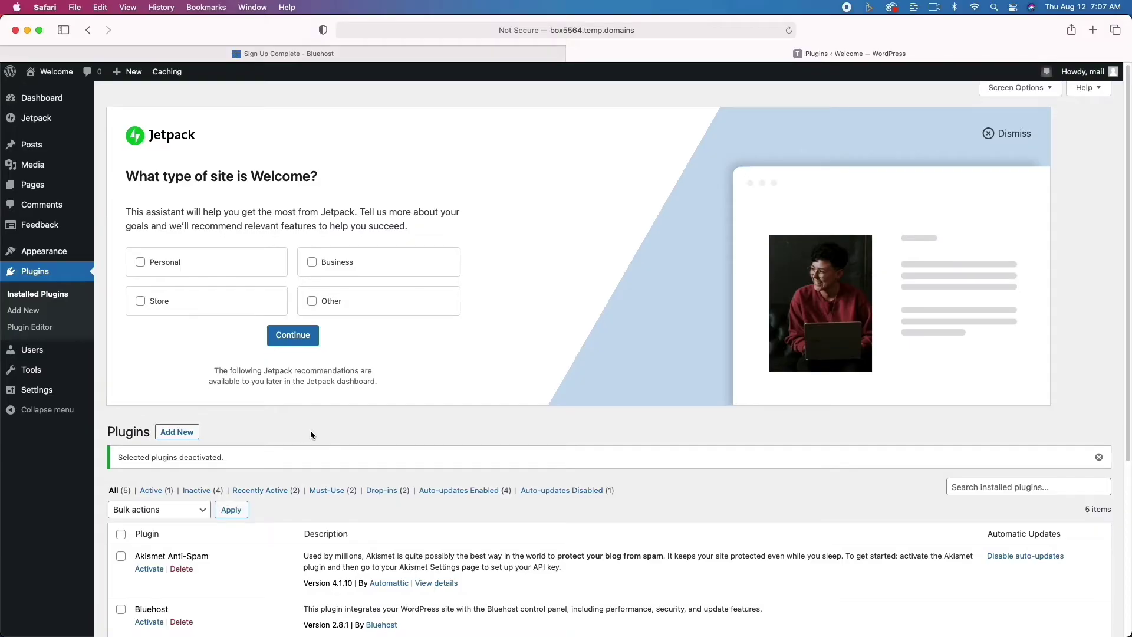
Step: Delete the Akismet, Bluehost, Creative Mail and Hello Dolly plugins, confirming each deletion
{"action": "scroll", "coordinate": [310, 430], "scroll_direction": "down", "scroll_amount": 5}
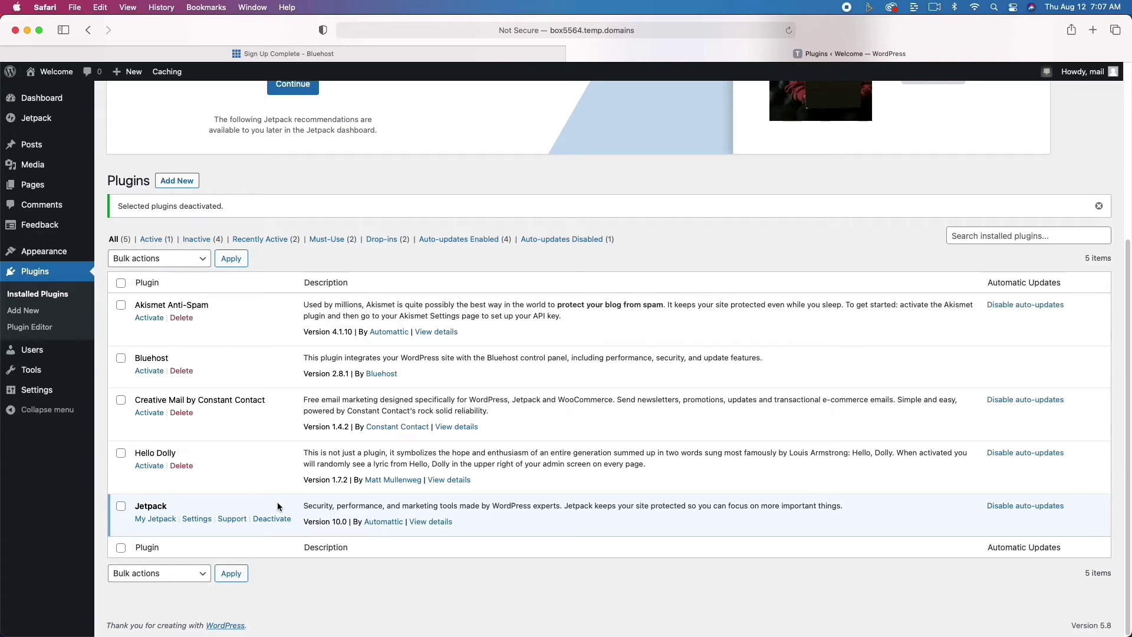
{"action": "left_click", "coordinate": [182, 317]}
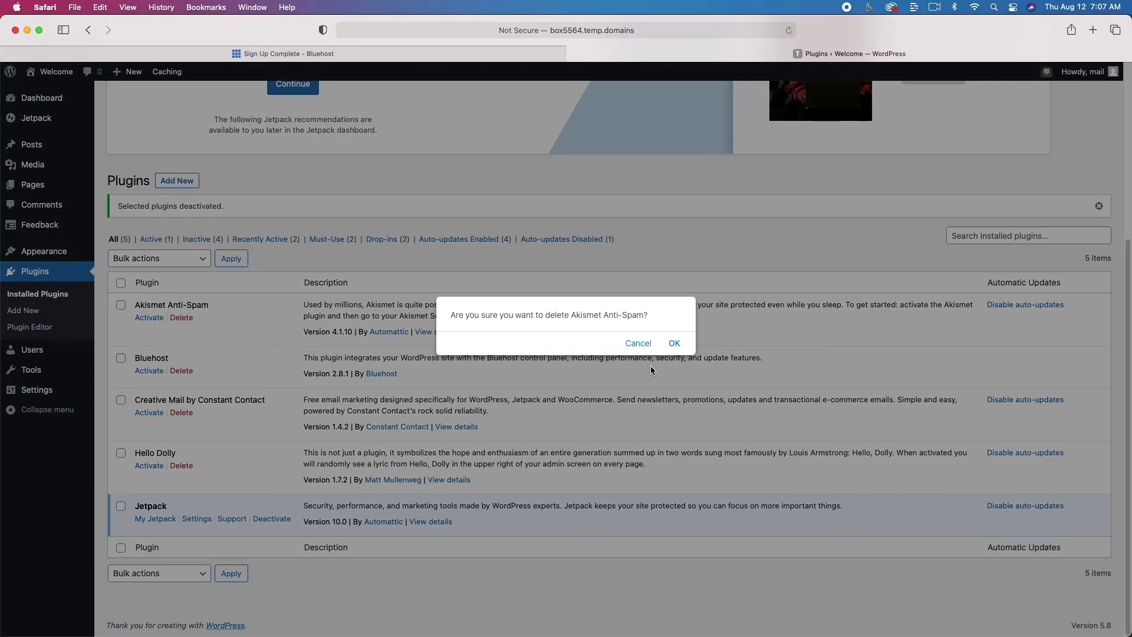
{"action": "left_click", "coordinate": [674, 343]}
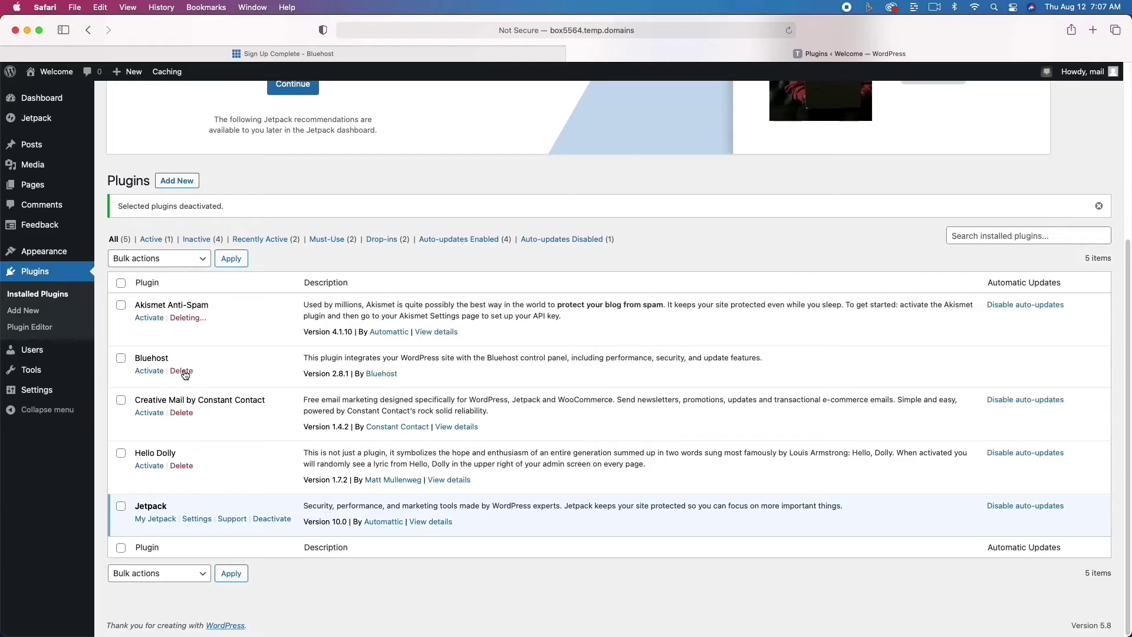
{"action": "left_click", "coordinate": [182, 371]}
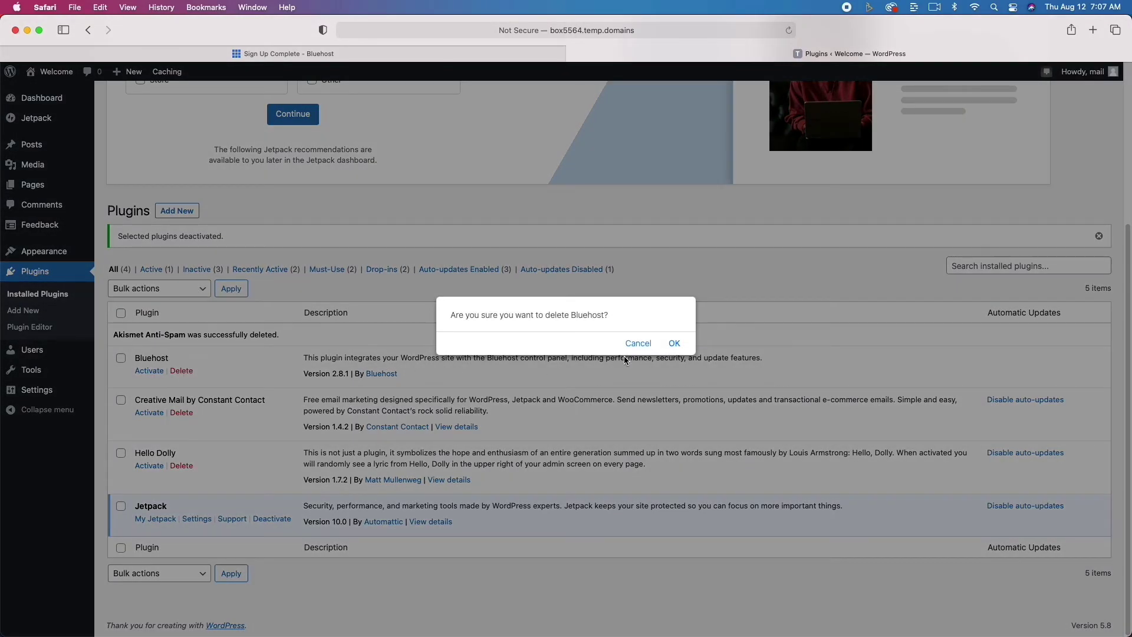
{"action": "left_click", "coordinate": [673, 345]}
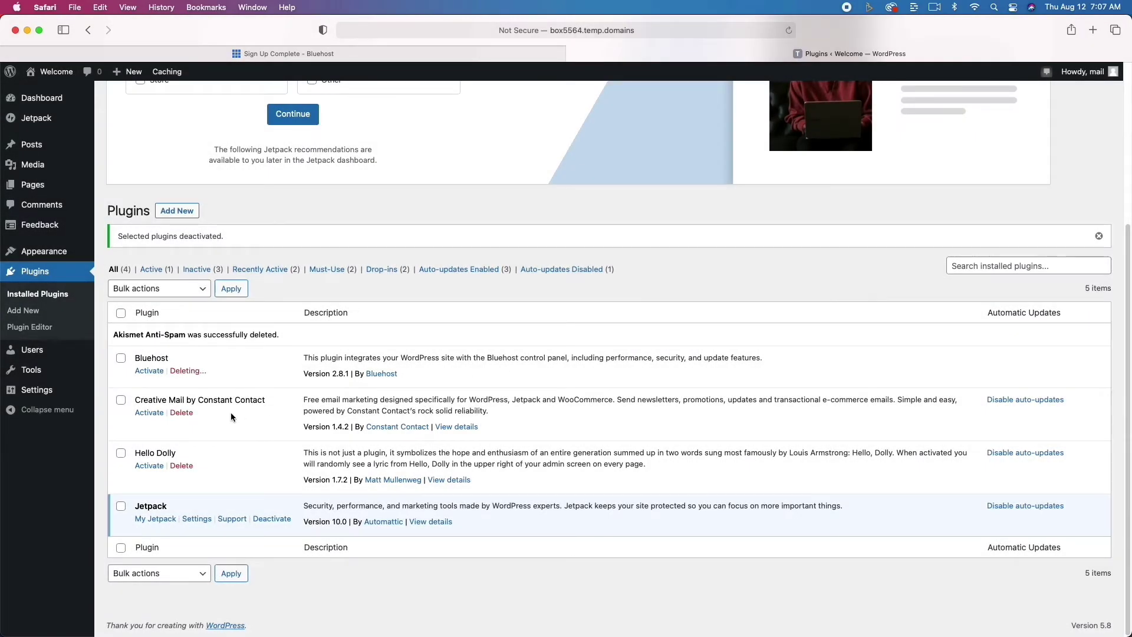
{"action": "left_click", "coordinate": [183, 414]}
{"action": "left_click", "coordinate": [674, 349]}
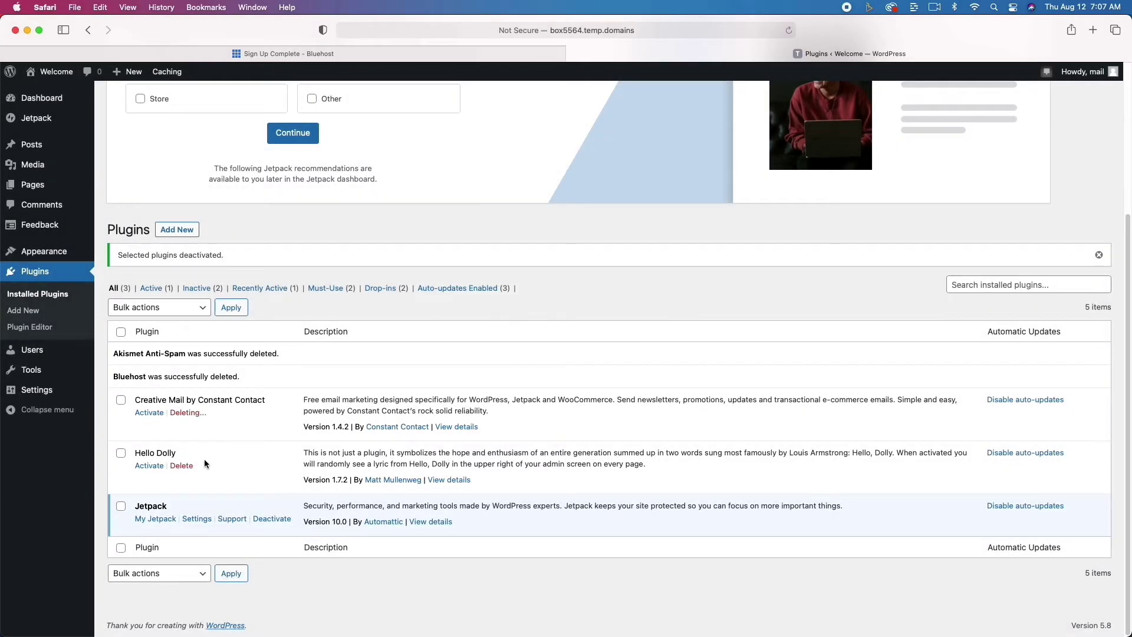
{"action": "left_click", "coordinate": [183, 466]}
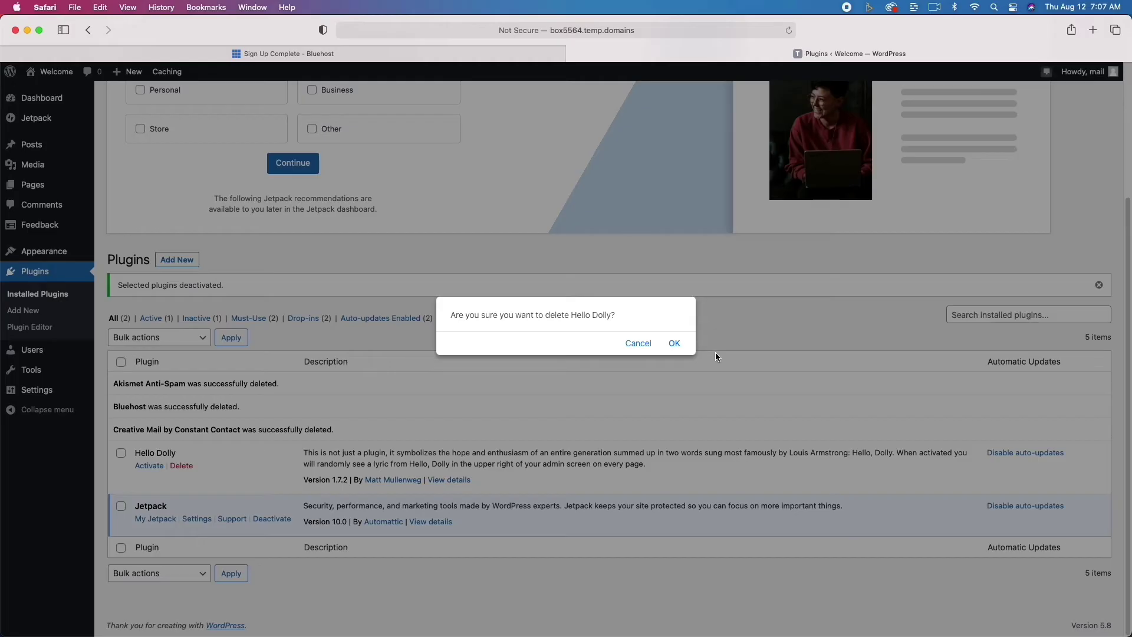
{"action": "left_click", "coordinate": [675, 342]}
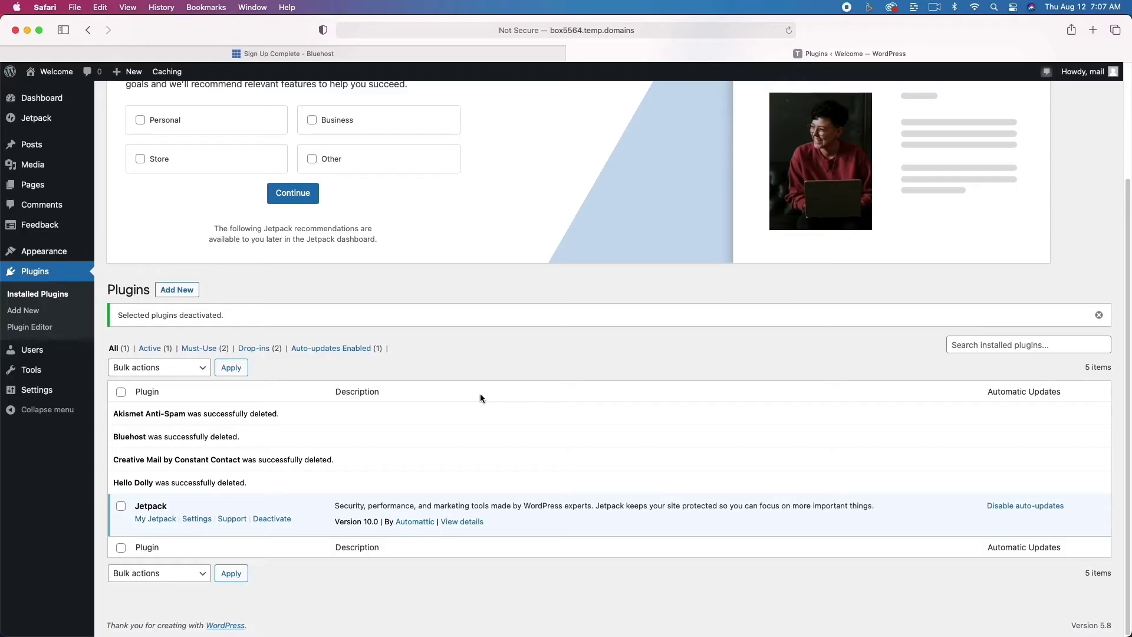
{"action": "mouse_move", "coordinate": [47, 394]}
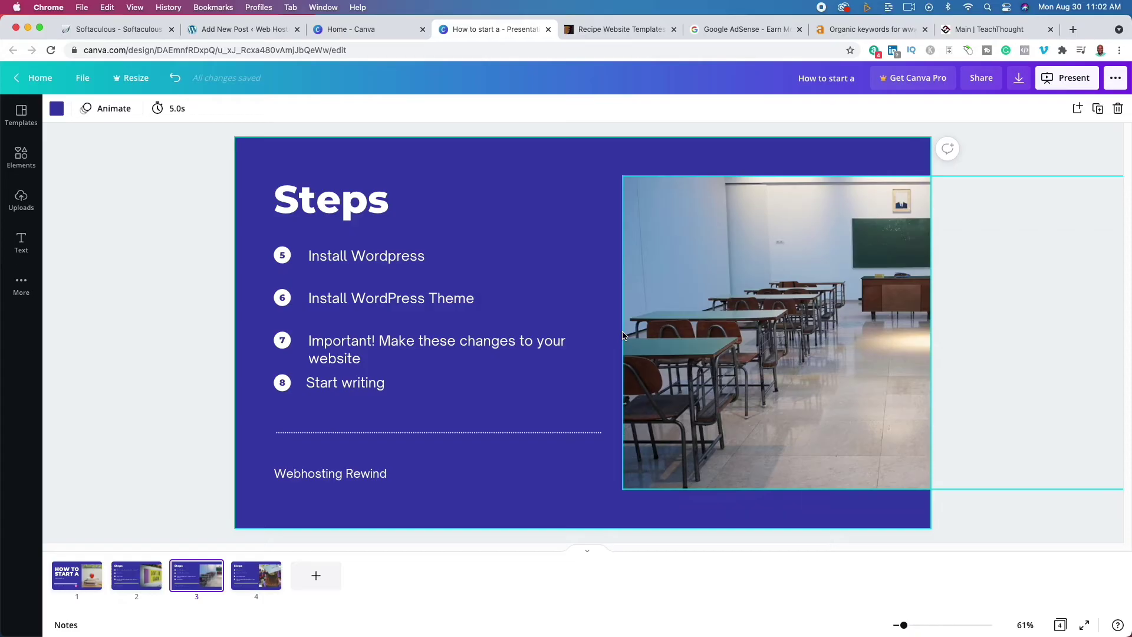
Step: Scroll the TeachThought home page down to the footer and back up, reviewing its articles
{"action": "left_click", "coordinate": [1022, 32]}
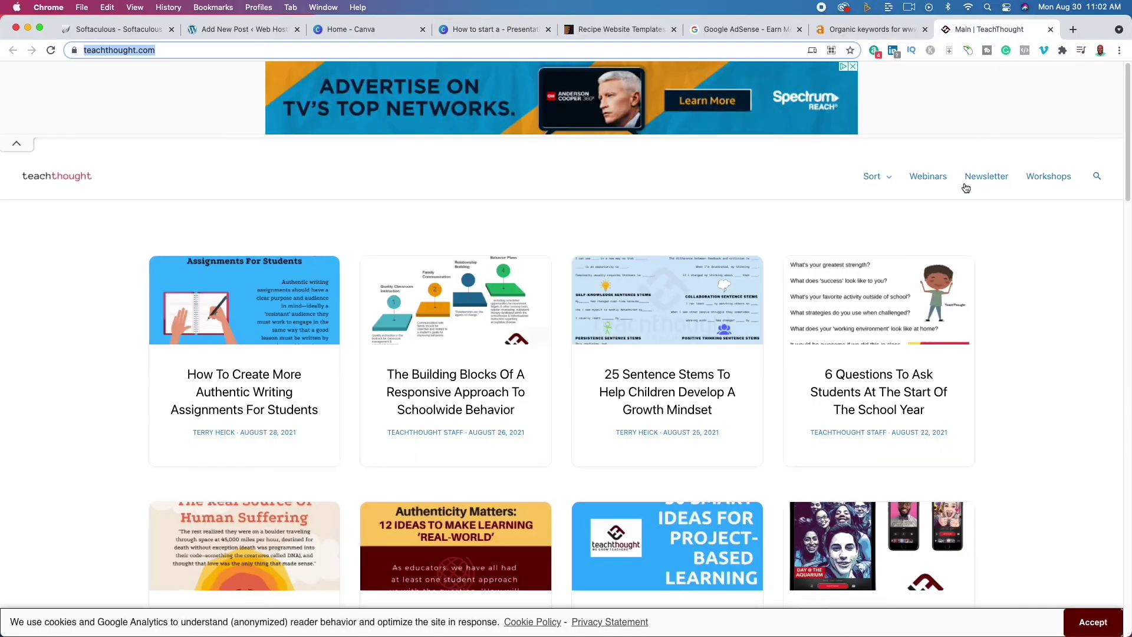
{"action": "scroll", "coordinate": [464, 381], "scroll_direction": "down", "scroll_amount": 3}
{"action": "scroll", "coordinate": [465, 380], "scroll_direction": "down", "scroll_amount": 12}
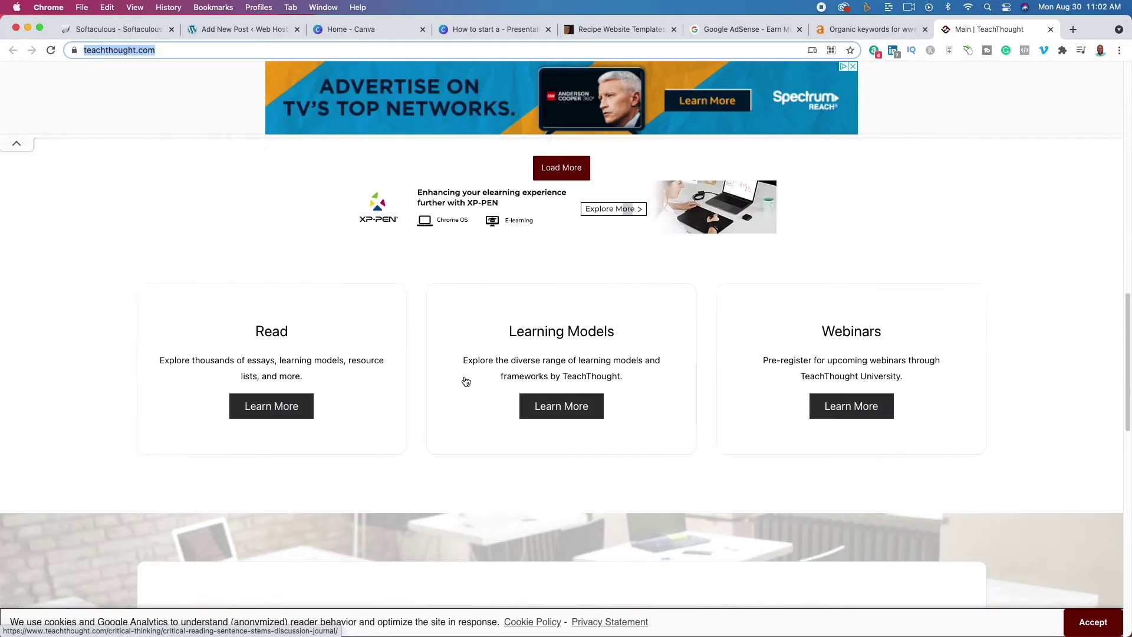
{"action": "scroll", "coordinate": [465, 381], "scroll_direction": "down", "scroll_amount": 10}
{"action": "scroll", "coordinate": [467, 371], "scroll_direction": "down", "scroll_amount": 3}
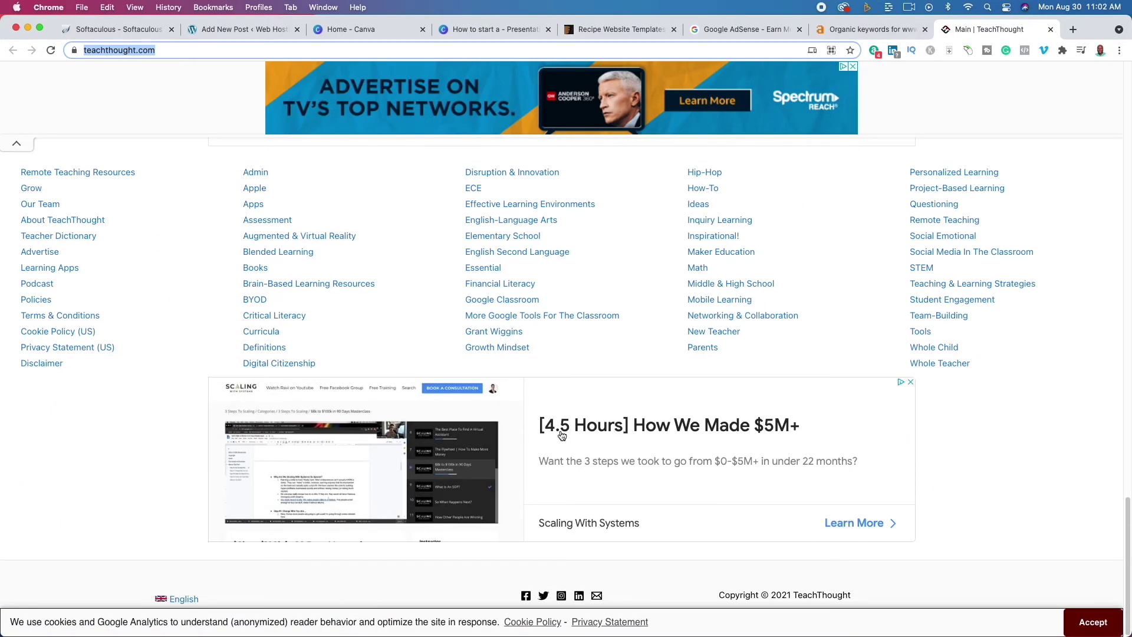
{"action": "scroll", "coordinate": [562, 432], "scroll_direction": "up", "scroll_amount": 20}
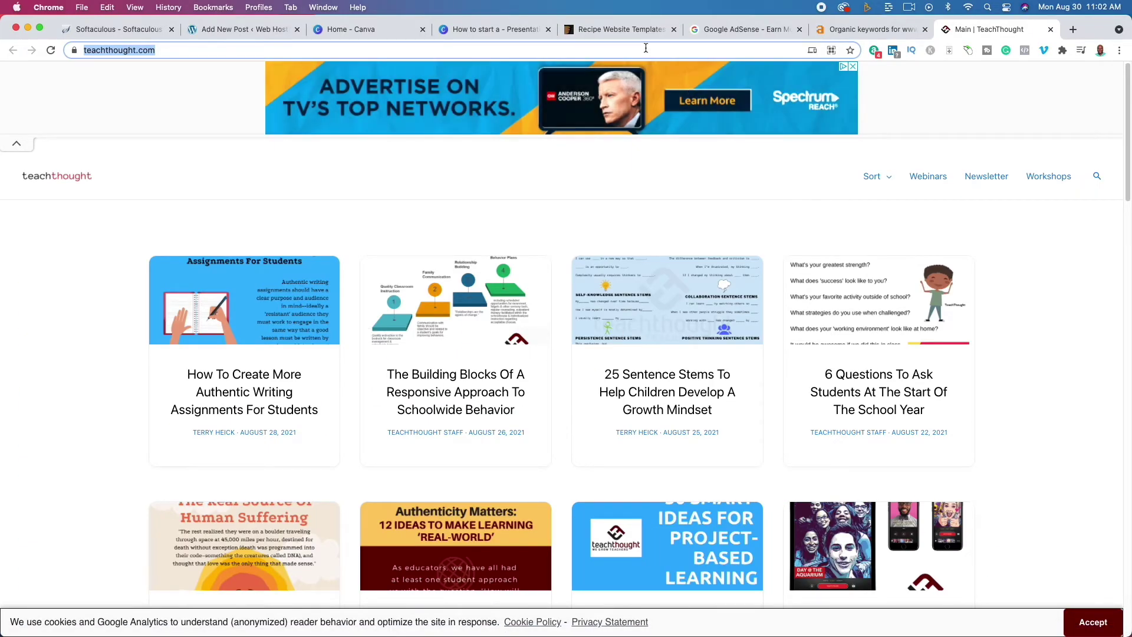
{"action": "left_click", "coordinate": [633, 29]}
Step: Search ThemeForest's website templates for 'education'
{"action": "scroll", "coordinate": [262, 317], "scroll_direction": "up", "scroll_amount": 5}
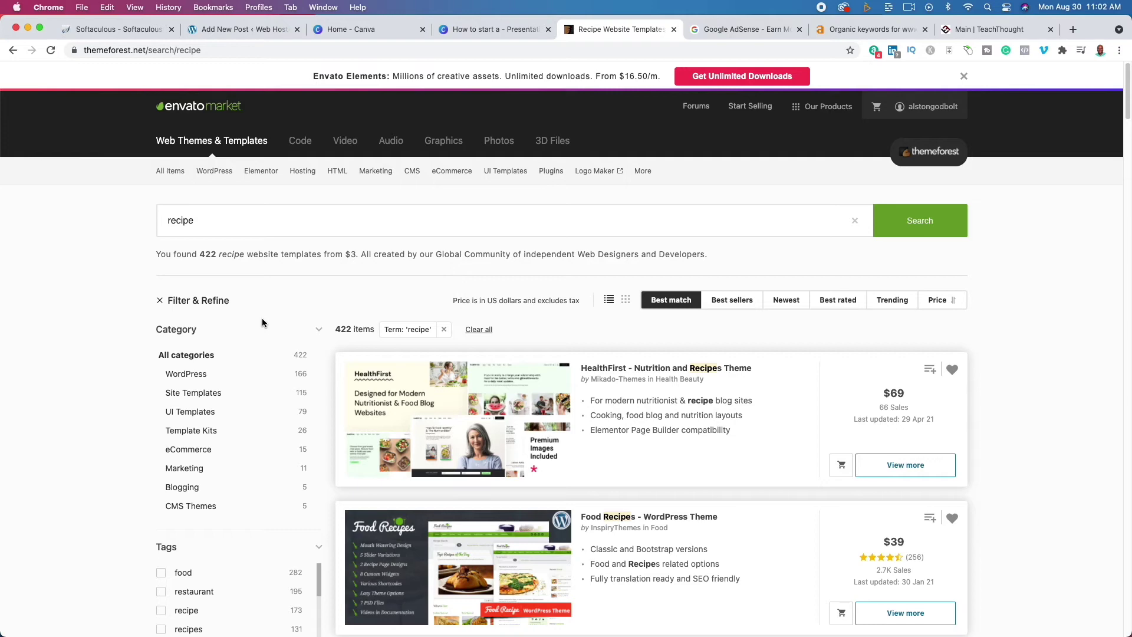
{"action": "left_click", "coordinate": [202, 107]}
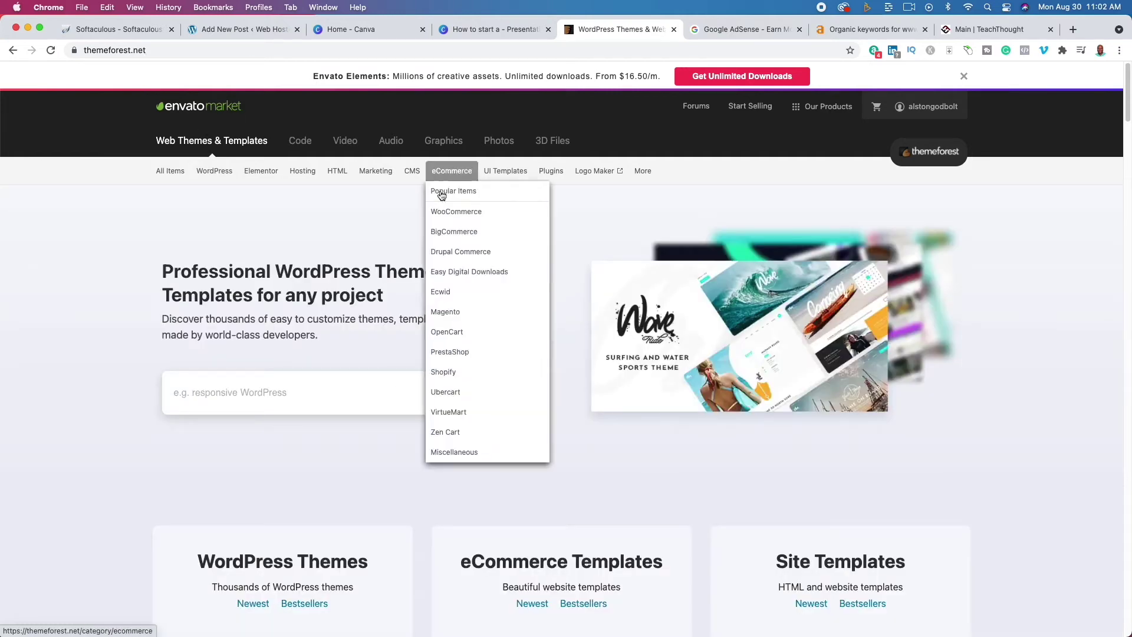
{"action": "left_click", "coordinate": [282, 380]}
{"action": "type", "text": "education"}
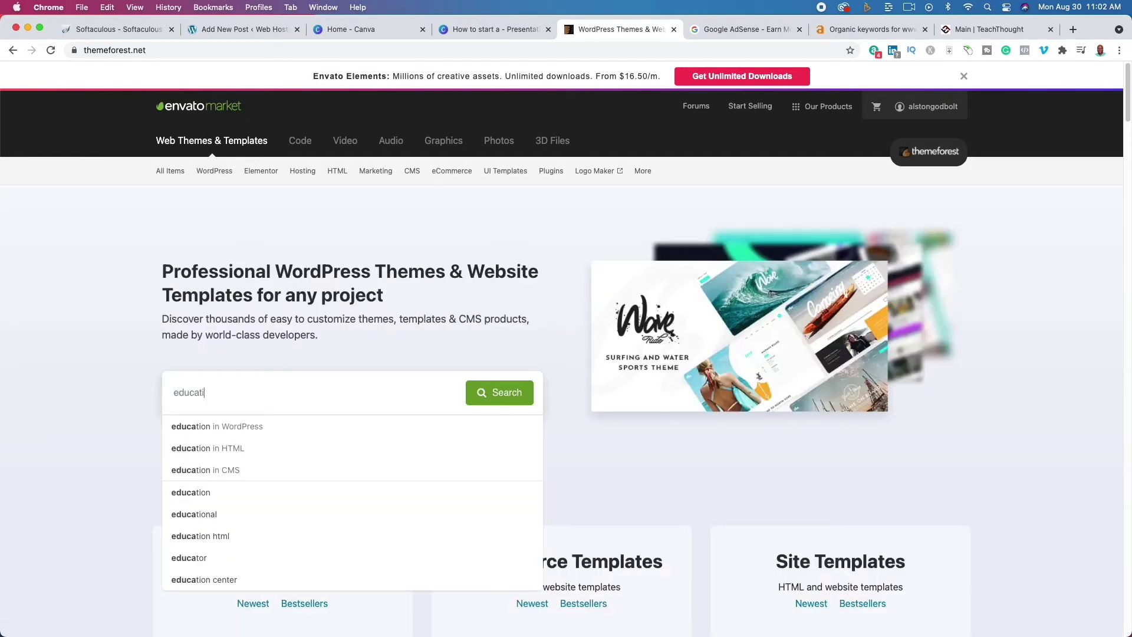
{"action": "key", "text": "Return"}
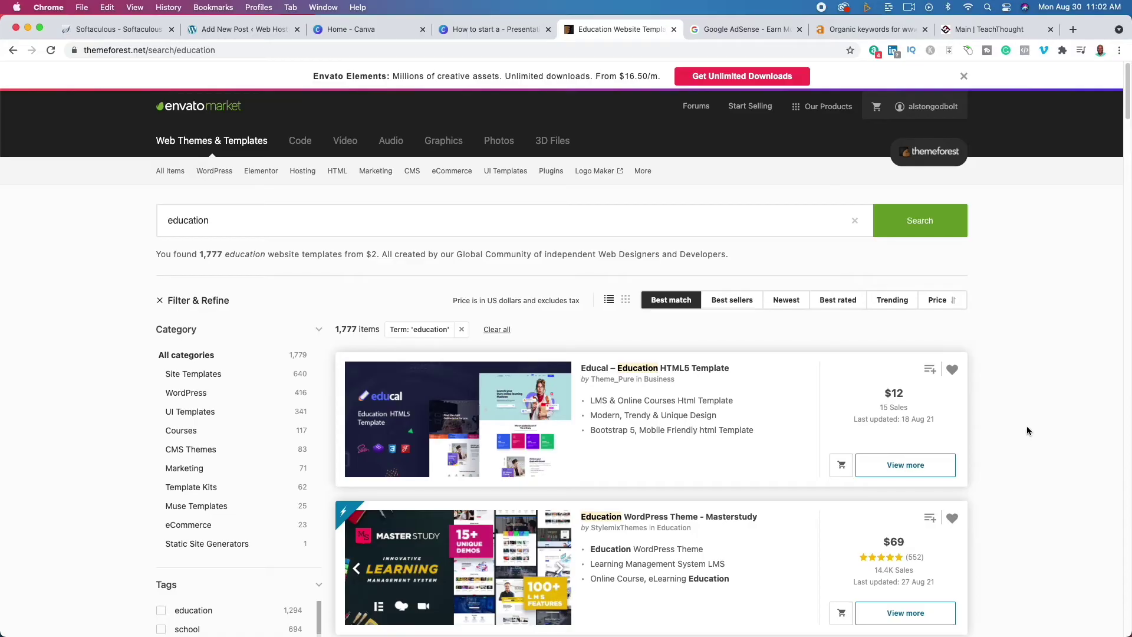
Step: Scroll through the education results, comparing Masterstudy, Eduma and Education Pack
{"action": "scroll", "coordinate": [1027, 426], "scroll_direction": "down", "scroll_amount": 5}
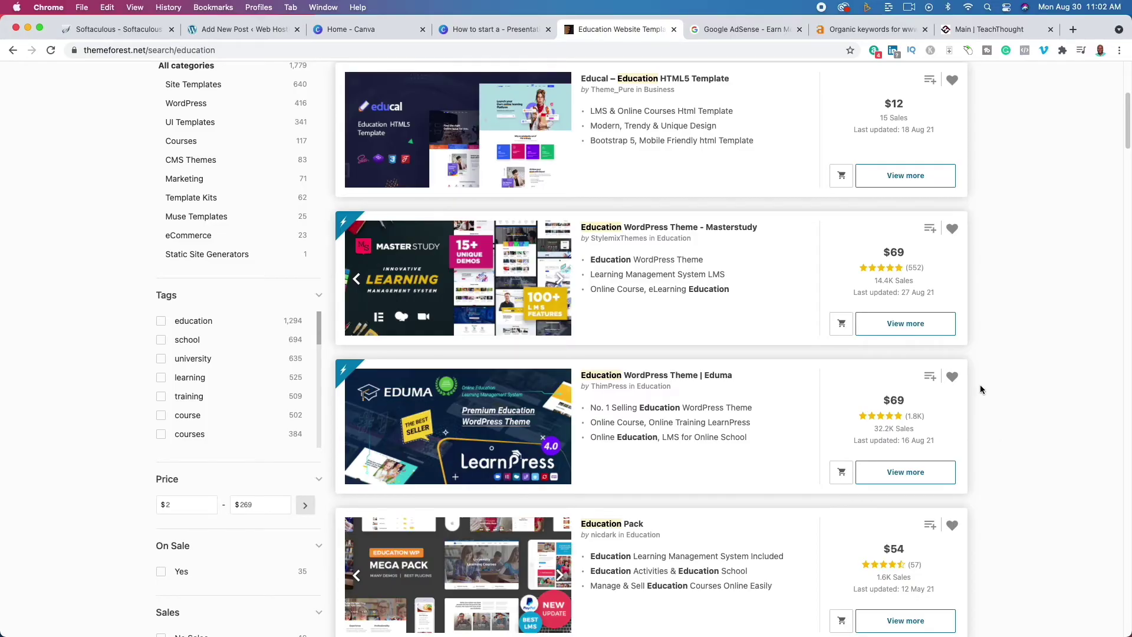
{"action": "scroll", "coordinate": [1014, 412], "scroll_direction": "up", "scroll_amount": 5}
{"action": "scroll", "coordinate": [1014, 416], "scroll_direction": "down", "scroll_amount": 15}
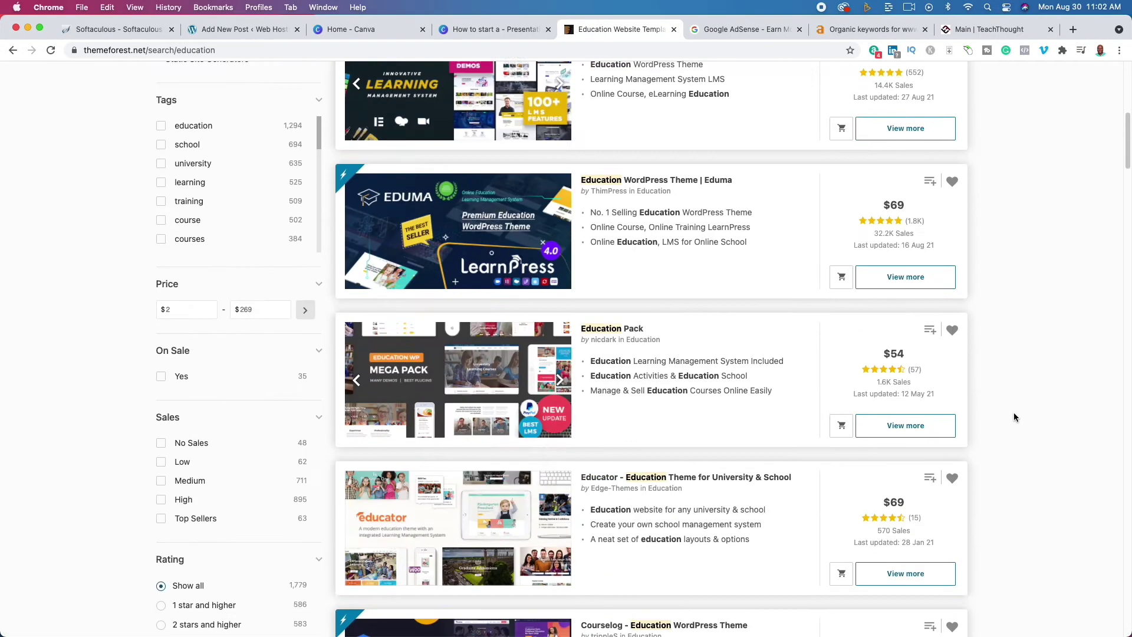
{"action": "scroll", "coordinate": [1014, 416], "scroll_direction": "up", "scroll_amount": 15}
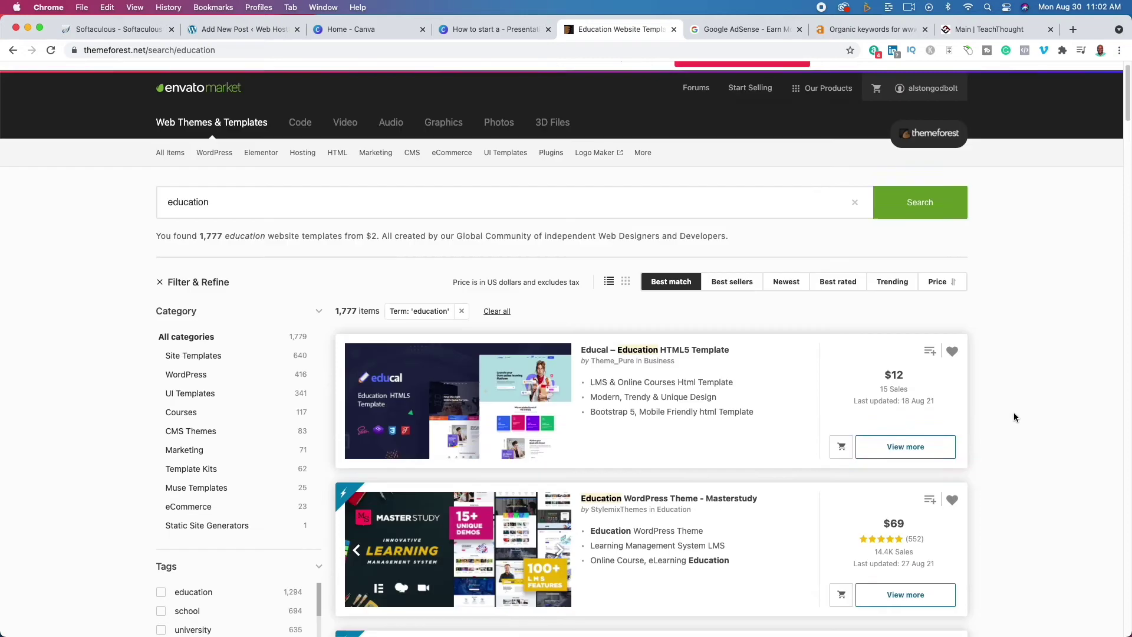
{"action": "scroll", "coordinate": [1015, 417], "scroll_direction": "down", "scroll_amount": 6}
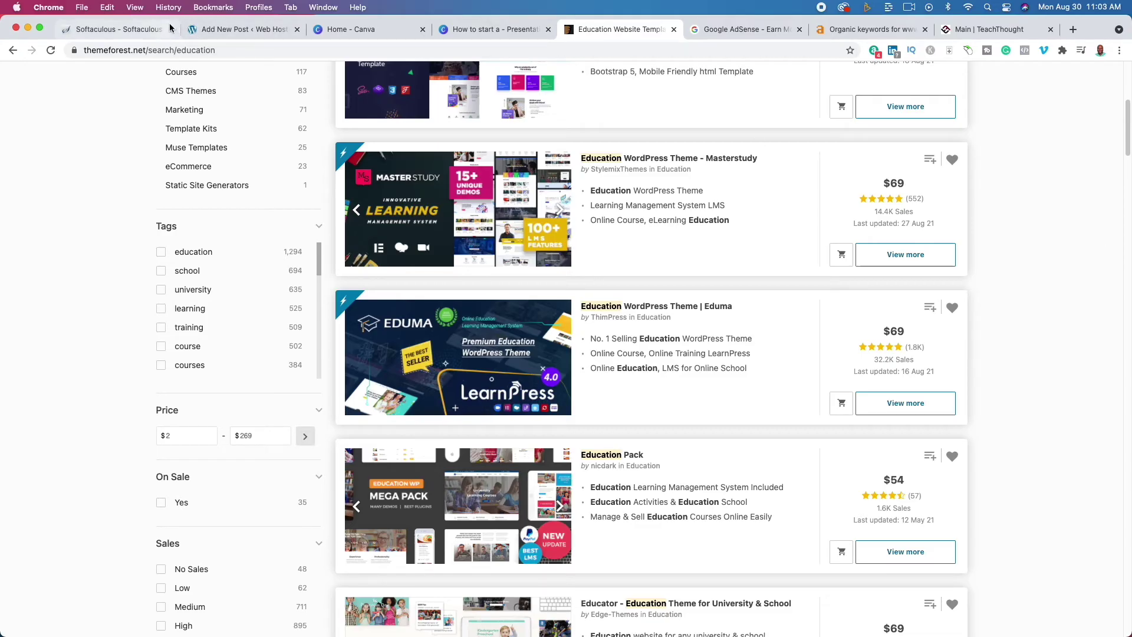
{"action": "left_click", "coordinate": [228, 35]}
Step: Leave the unsaved lemon drop draft and view the installed themes
{"action": "left_click", "coordinate": [27, 80]}
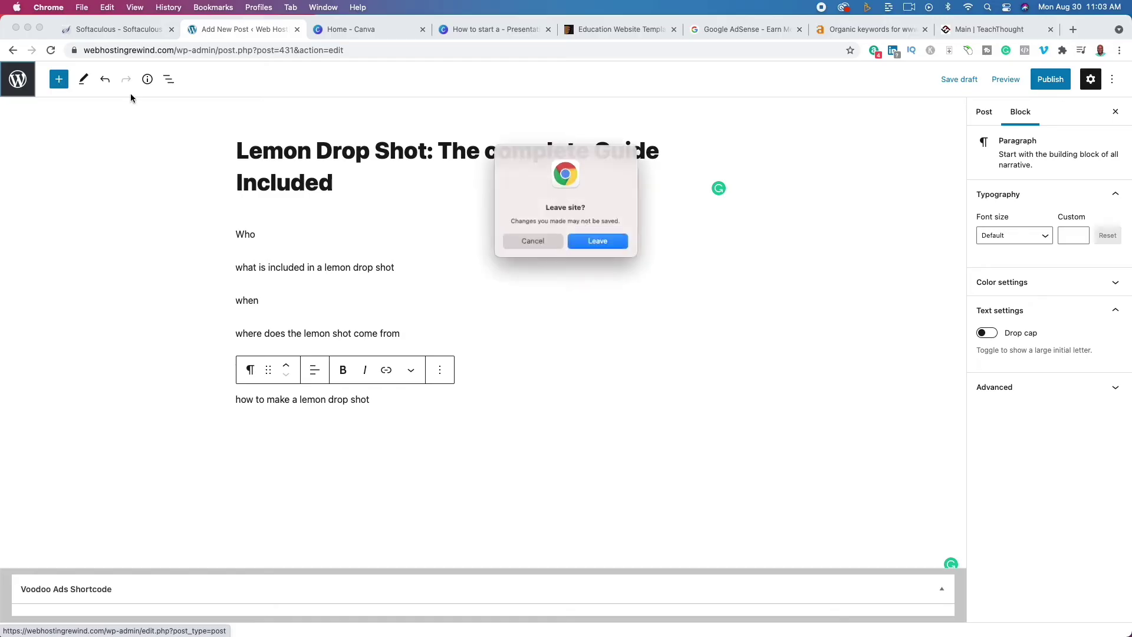
{"action": "left_click", "coordinate": [605, 250]}
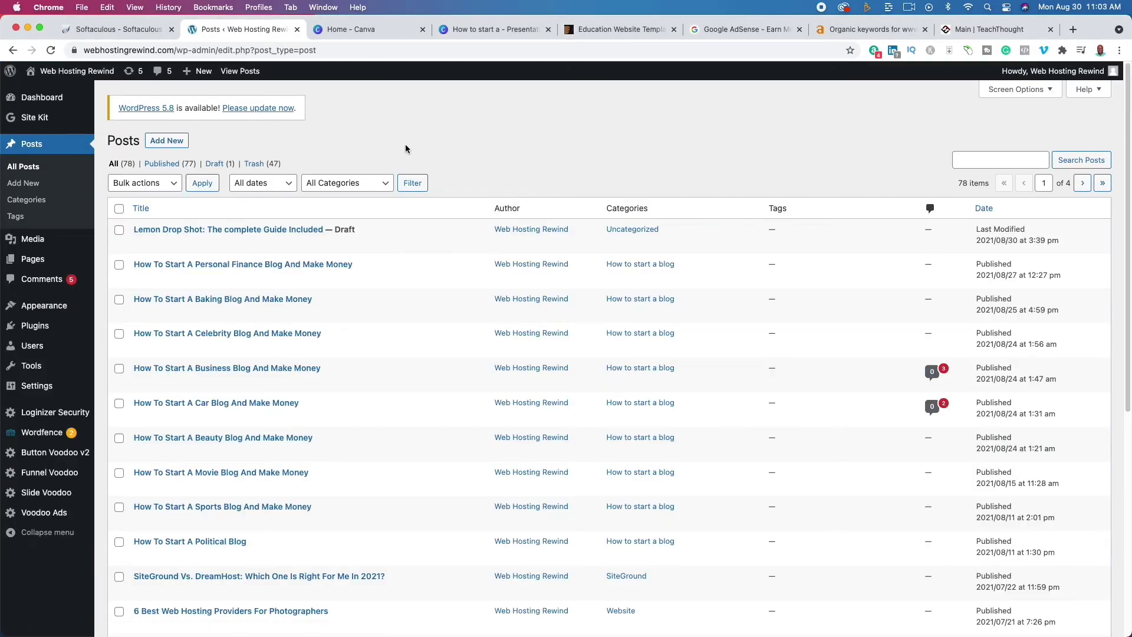
{"action": "mouse_move", "coordinate": [61, 308]}
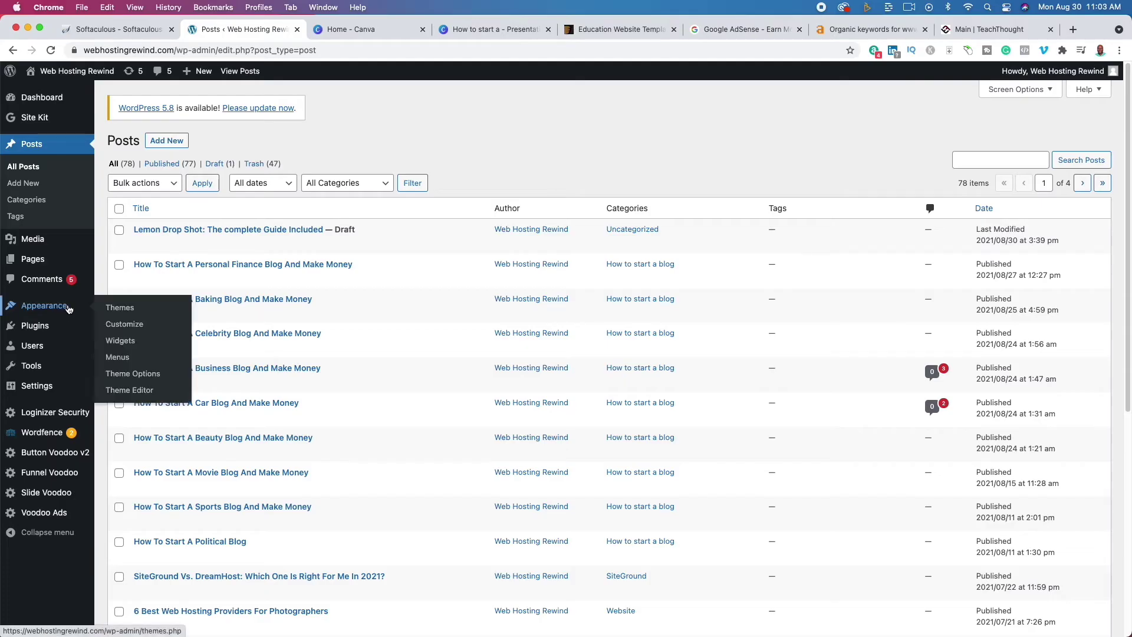
{"action": "left_click", "coordinate": [126, 310]}
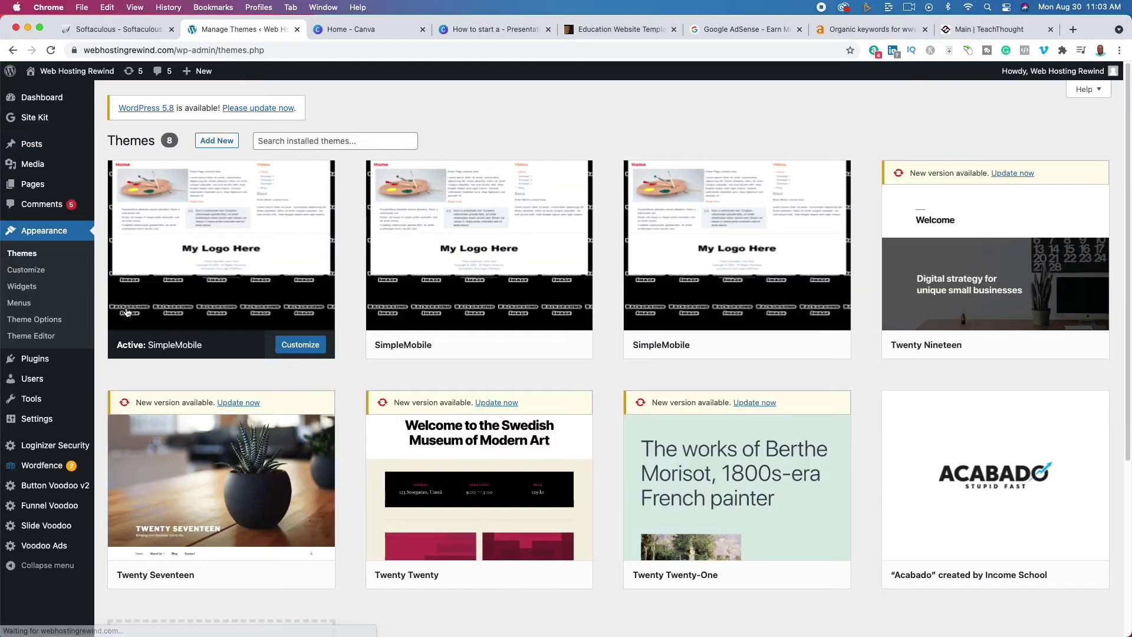
Step: Open the Upload Theme page, check the Canva next steps, then go to Posts
{"action": "left_click", "coordinate": [219, 145]}
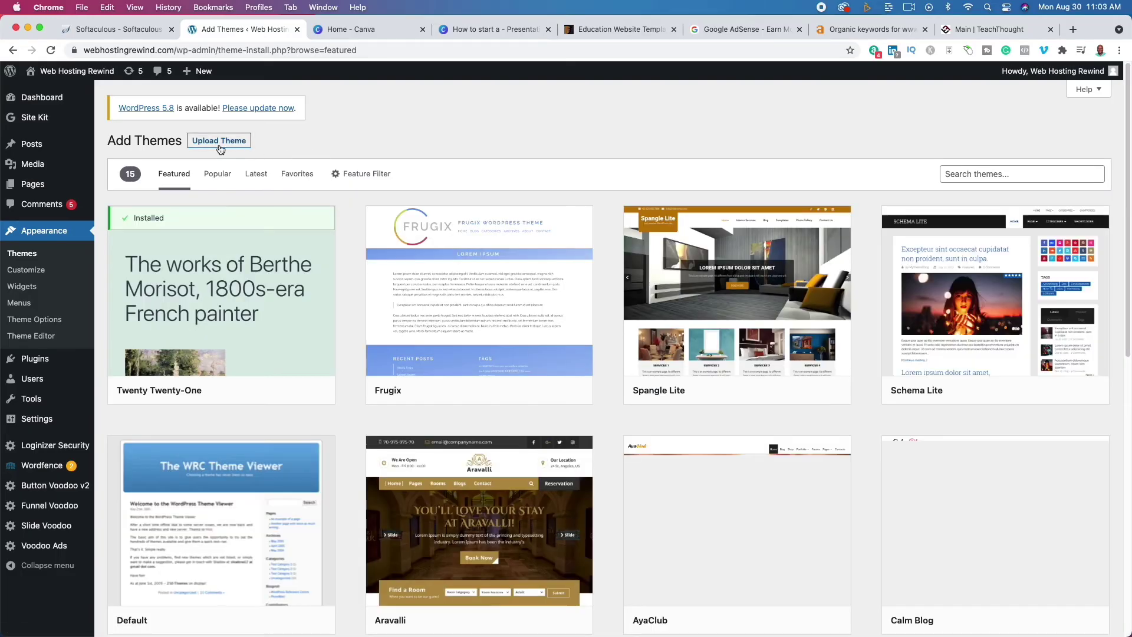
{"action": "left_click", "coordinate": [221, 146]}
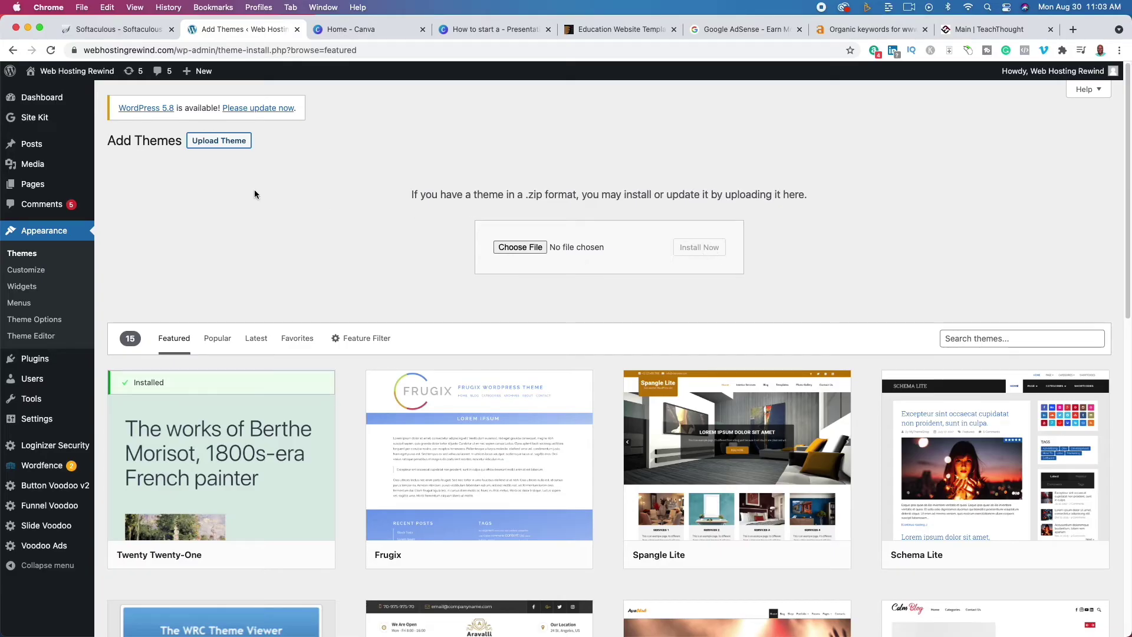
{"action": "left_click", "coordinate": [510, 32]}
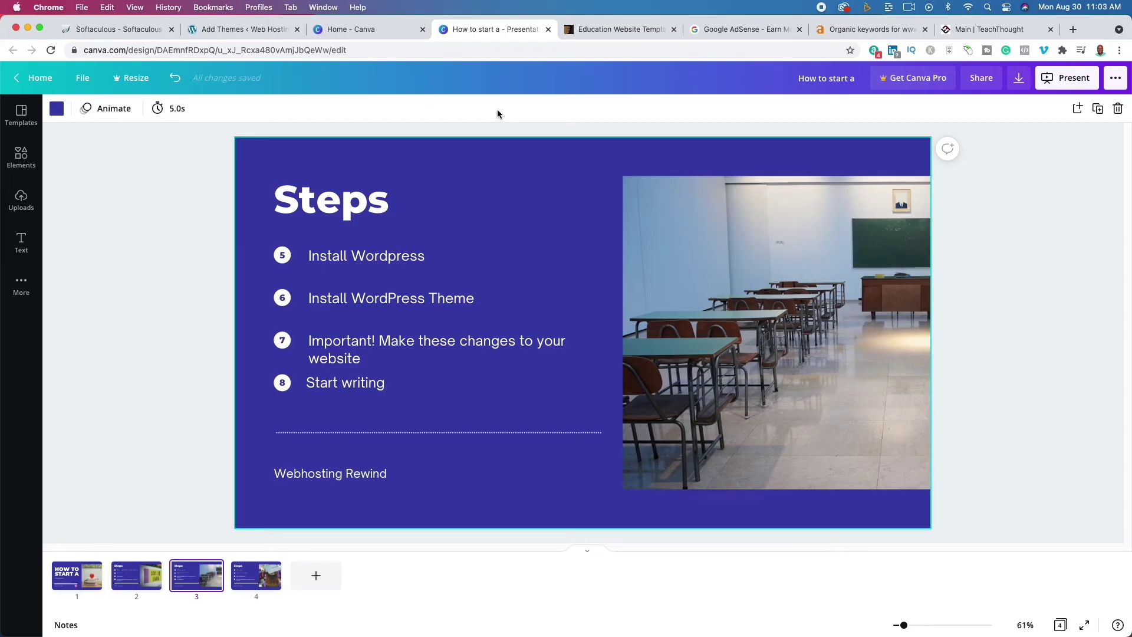
{"action": "left_click", "coordinate": [258, 30]}
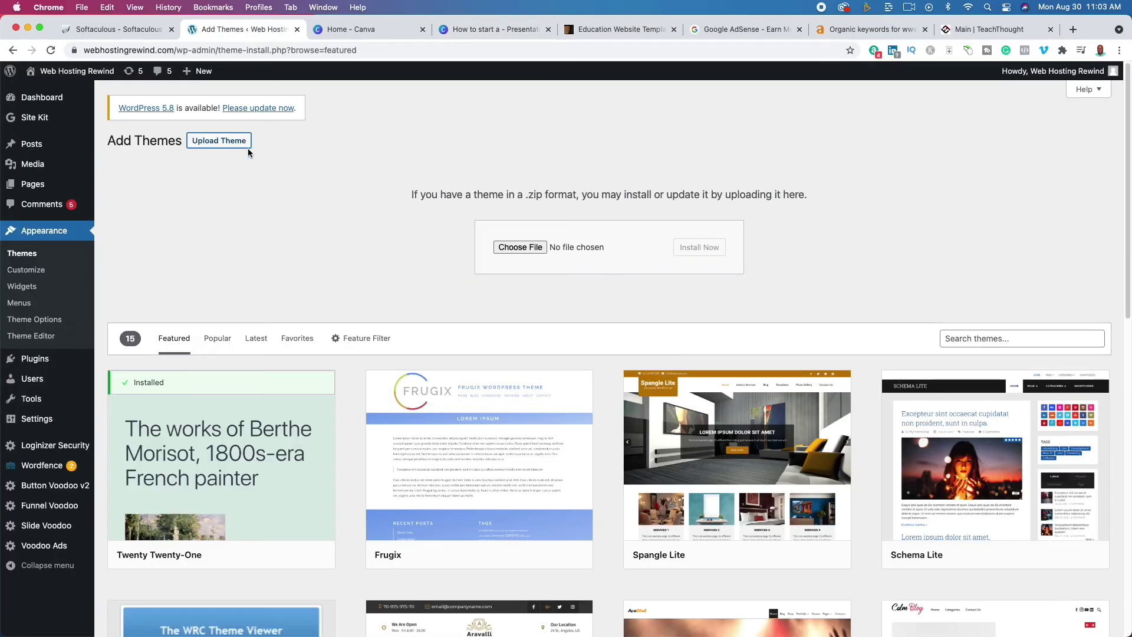
{"action": "left_click", "coordinate": [48, 144]}
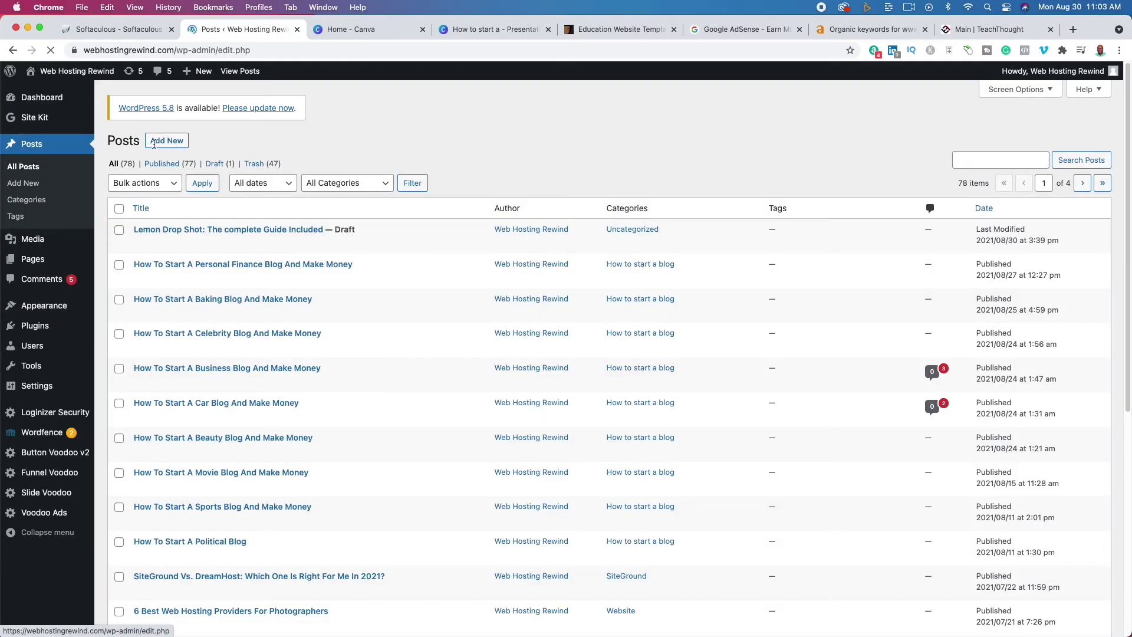
Step: Start a new post and copy 'teaching analogy' from Ahrefs' organic keywords list
{"action": "left_click", "coordinate": [171, 143]}
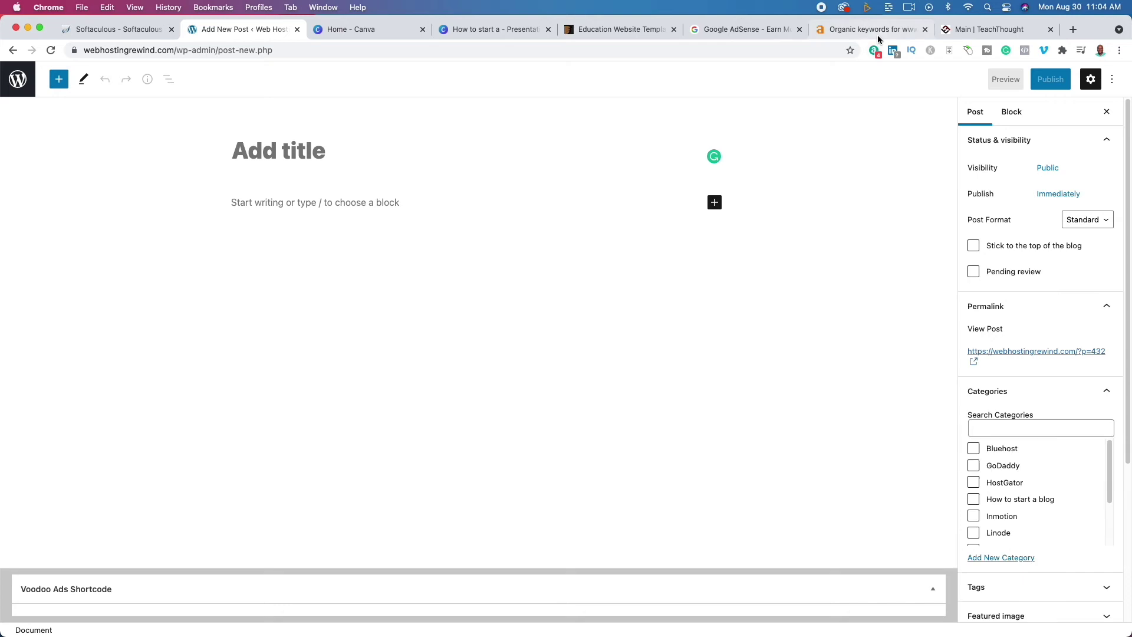
{"action": "left_click", "coordinate": [877, 33]}
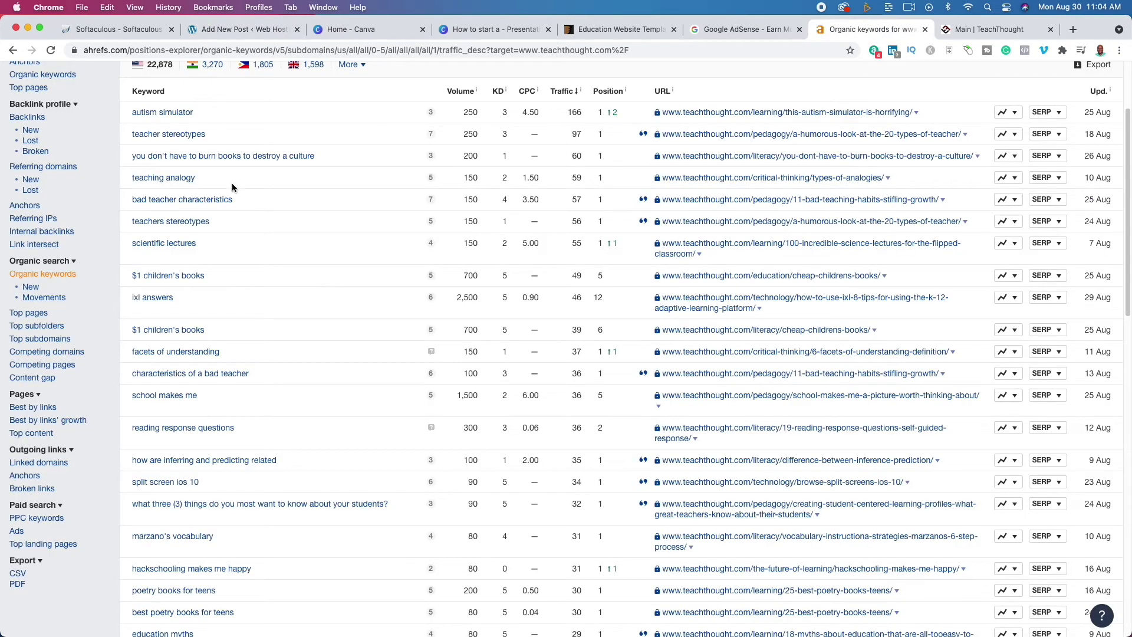
{"action": "left_click_drag", "start_coordinate": [223, 183], "coordinate": [131, 178]}
{"action": "key", "text": "super+c"}
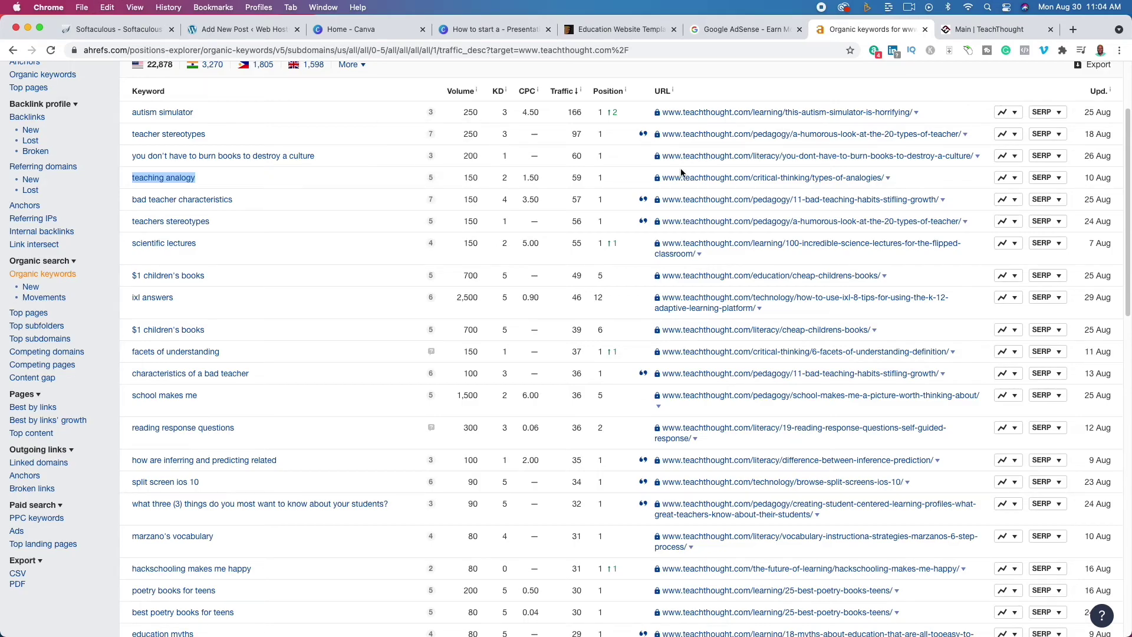
{"action": "left_click", "coordinate": [232, 30]}
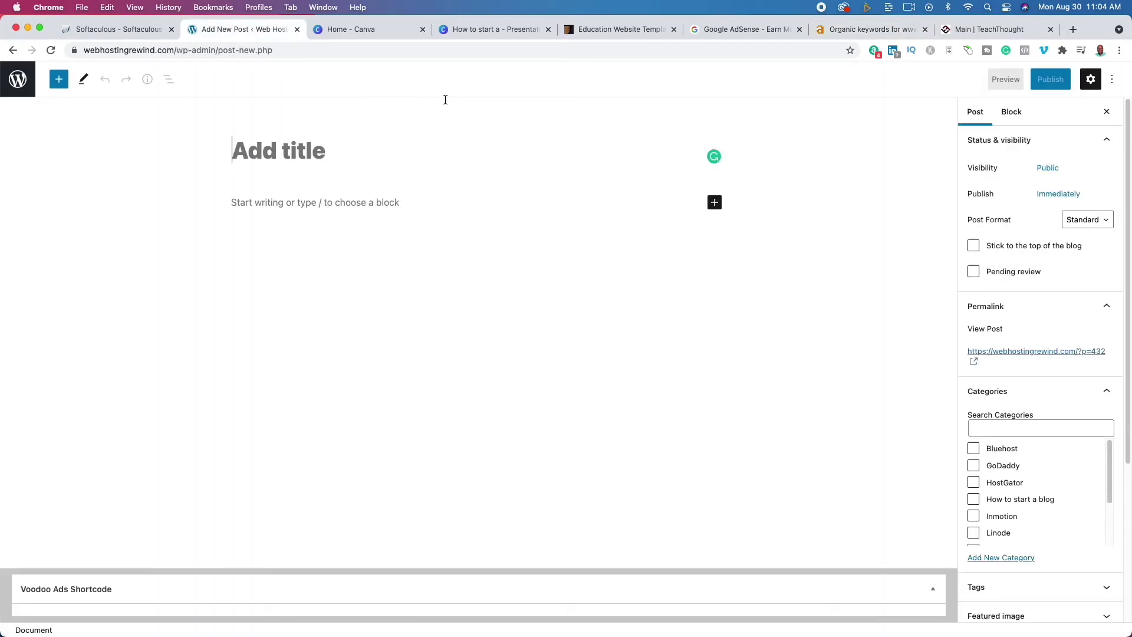
Step: Paste 'teaching analogy' as the title, capitalize it, and append ': How To Connect Students With Teacher'
{"action": "key", "text": "super+v"}
{"action": "left_click_drag", "start_coordinate": [246, 158], "coordinate": [234, 153]}
{"action": "type", "text": "T"}
{"action": "left_click_drag", "start_coordinate": [353, 159], "coordinate": [338, 155]}
{"action": "type", "text": "A"}
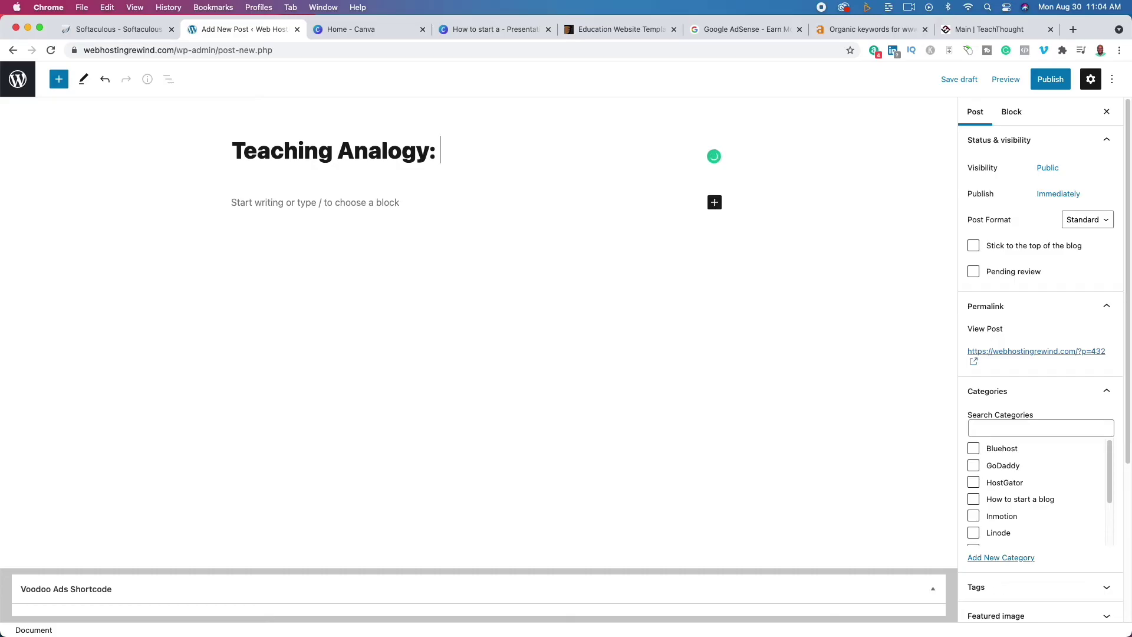
{"action": "type", "text": "How"}
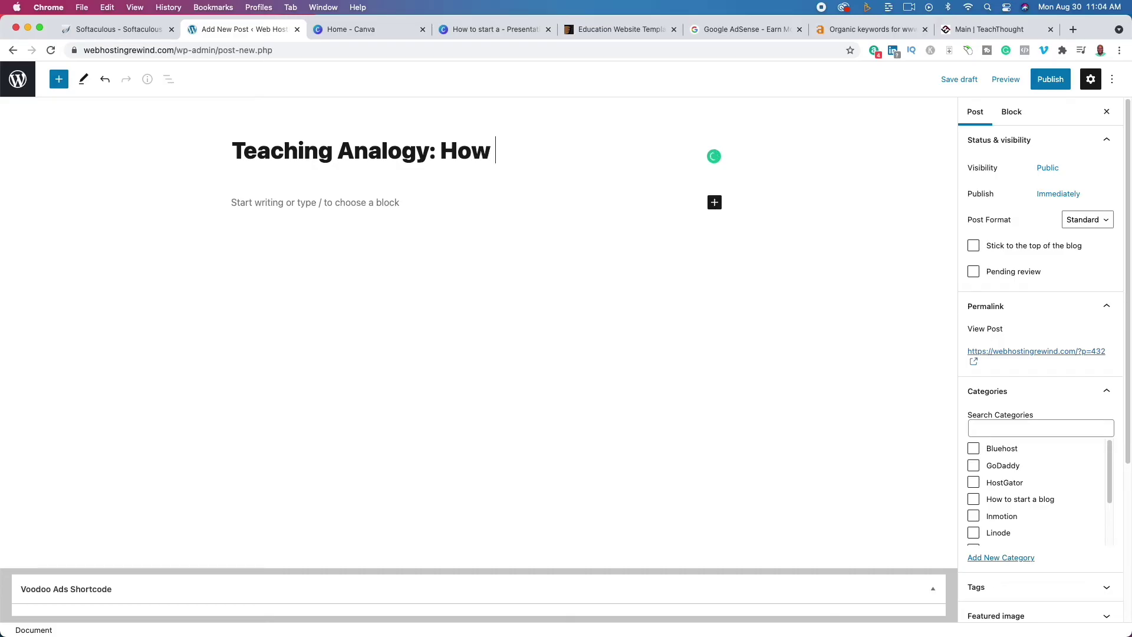
{"action": "type", "text": " To Connec"}
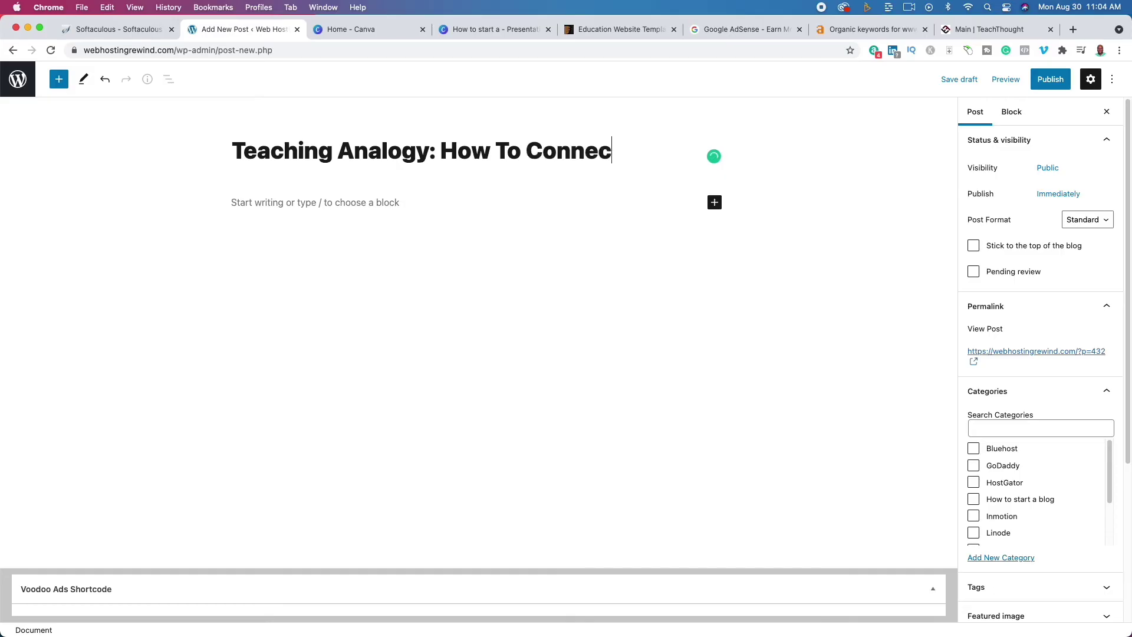
{"action": "type", "text": "t Stu"}
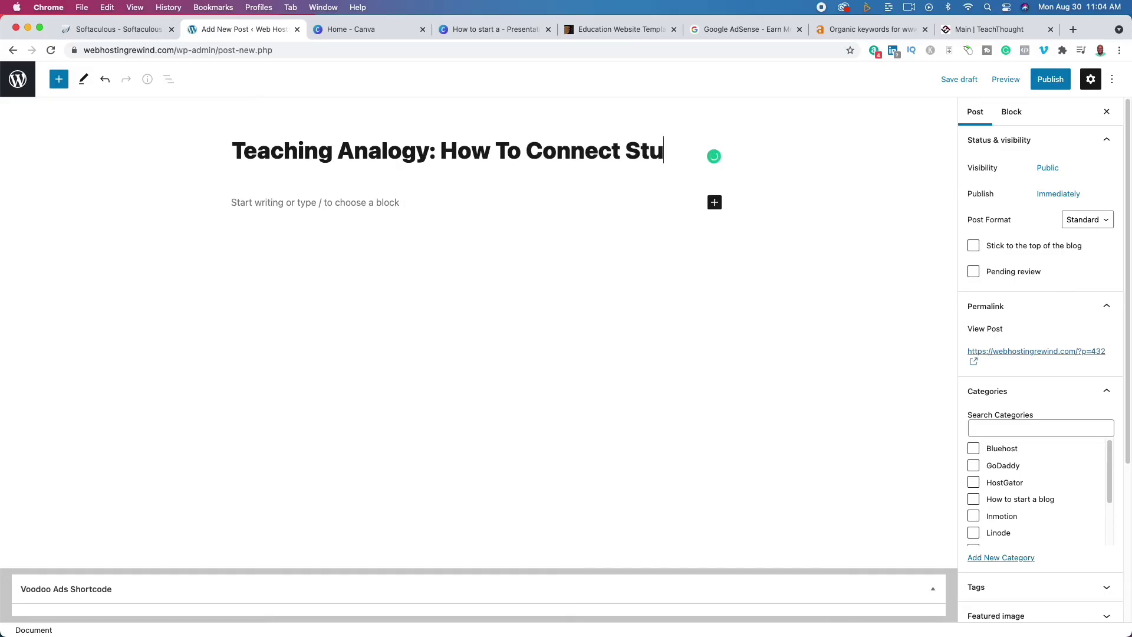
{"action": "type", "text": "dents Wit"}
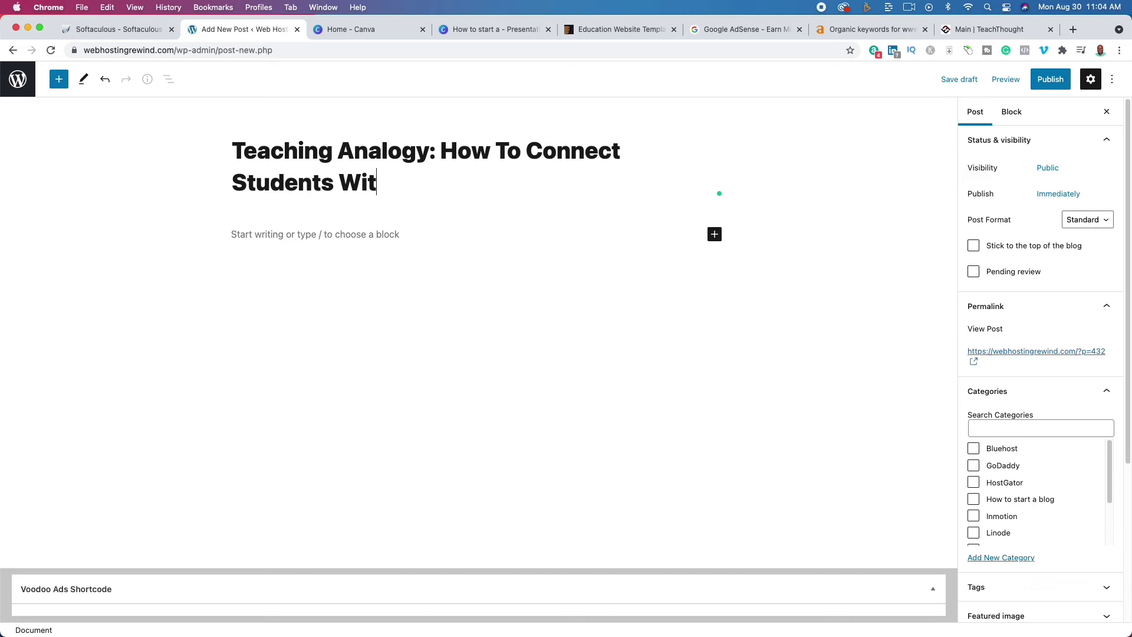
{"action": "type", "text": "h Teacher"}
{"action": "left_click", "coordinate": [714, 189]}
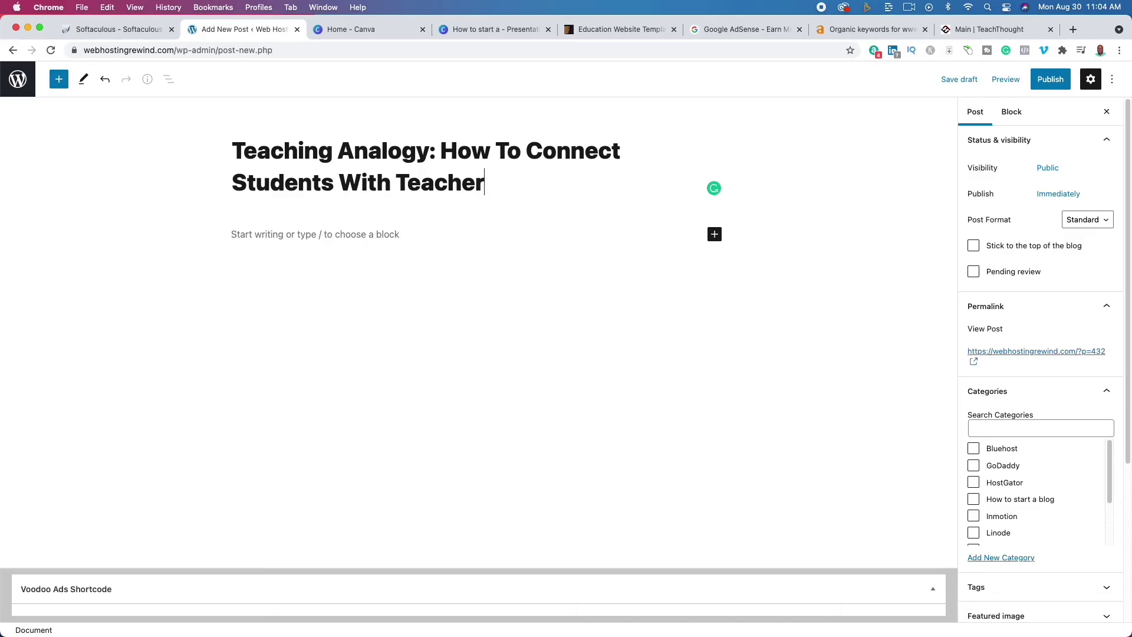